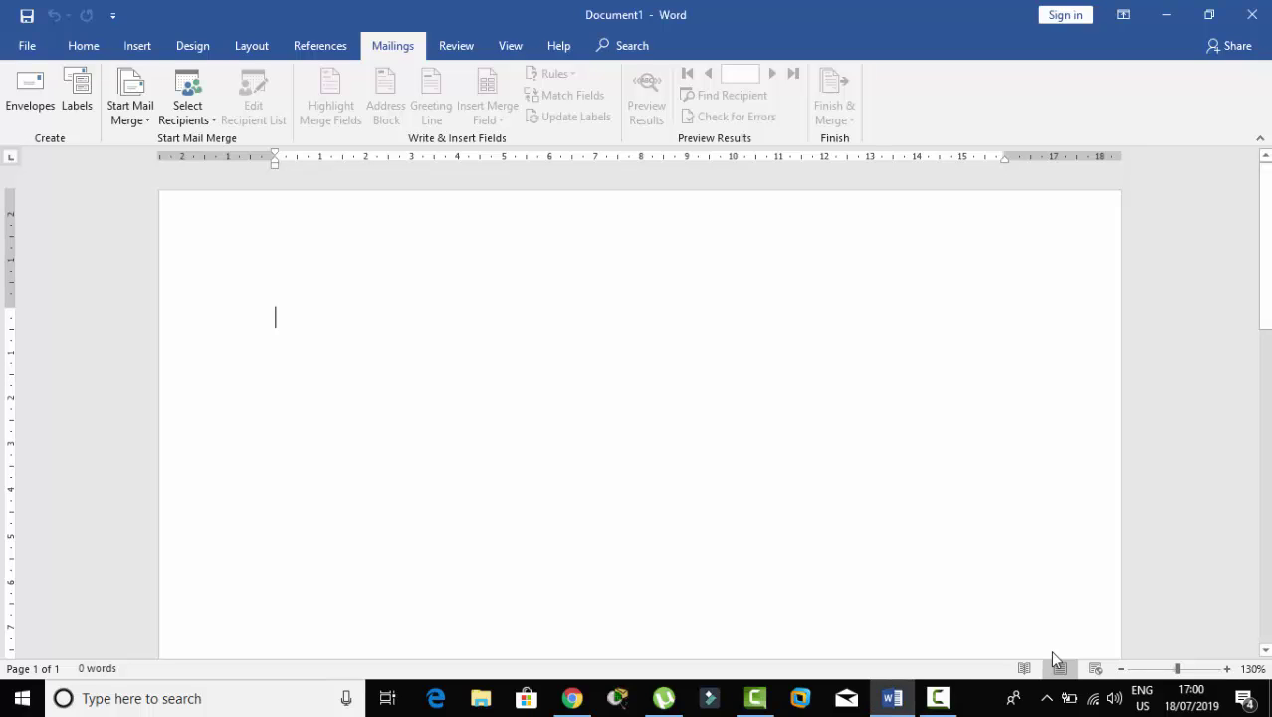
Replace the blank document's content with =rand() sample paragraphs totalling 239 words.
{"action": "key", "text": "ctrl+a"}
{"action": "type", "text": "="}
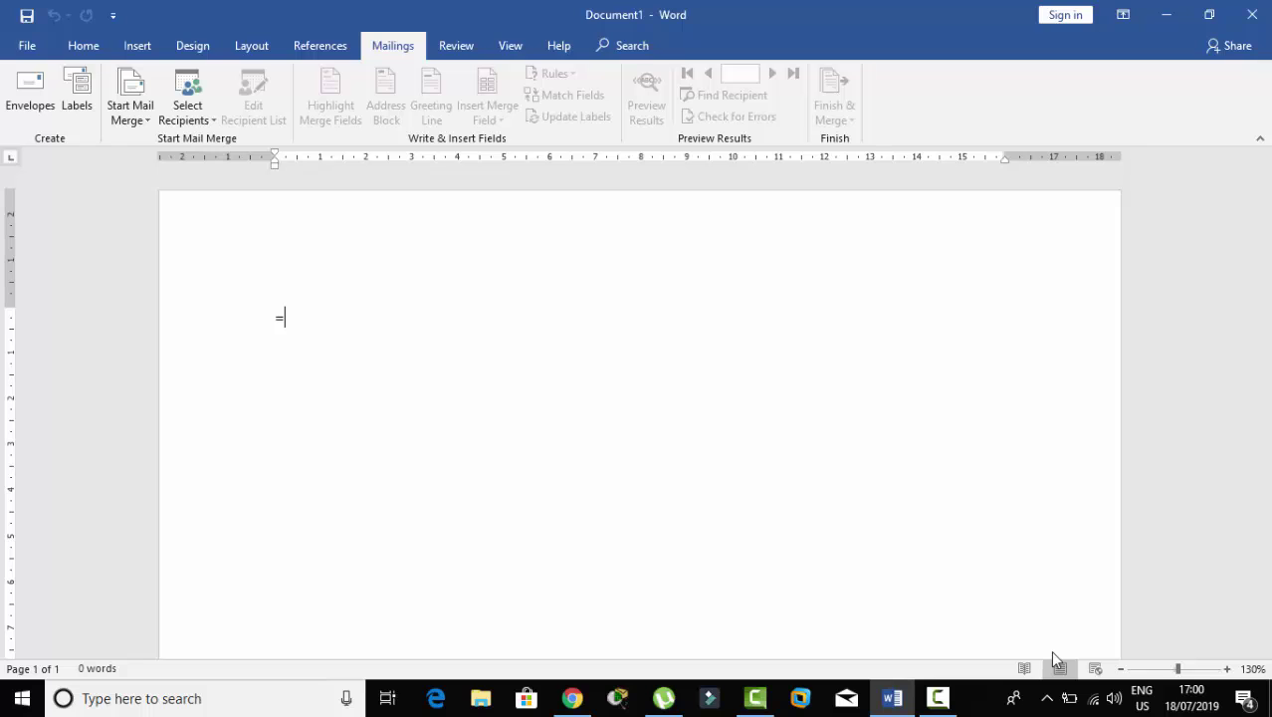
{"action": "type", "text": "rand()r"}
{"action": "key", "text": "BackSpace"}
{"action": "key", "text": "Return"}
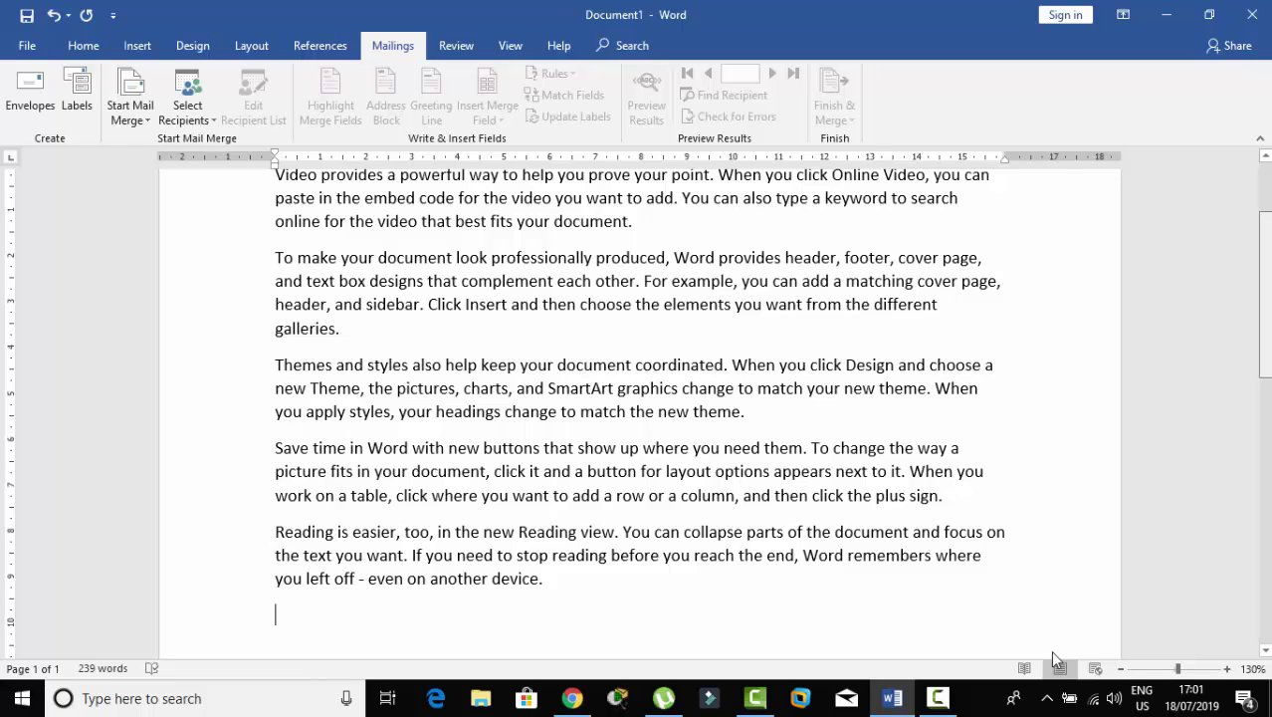
{"action": "scroll", "coordinate": [1056, 659], "scroll_direction": "up", "scroll_amount": 3}
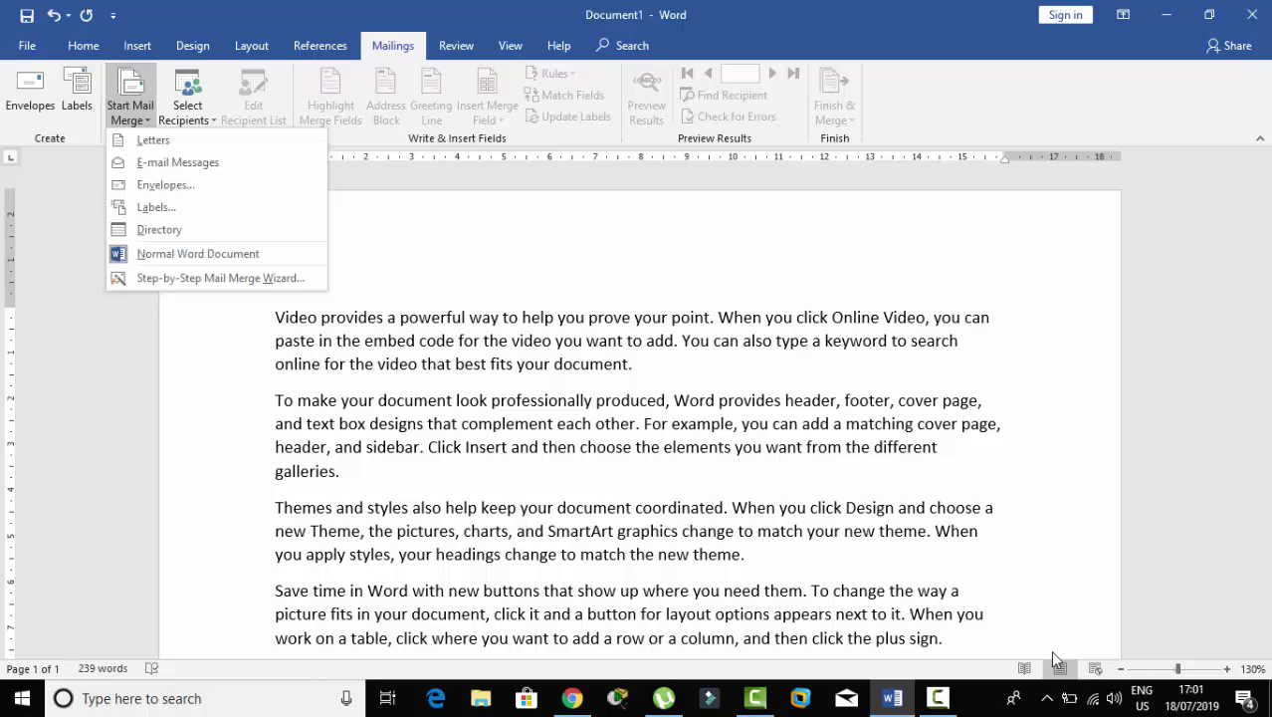
Launch the Step-by-Step Mail Merge Wizard with Letters as the document type.
{"action": "key", "text": "Up"}
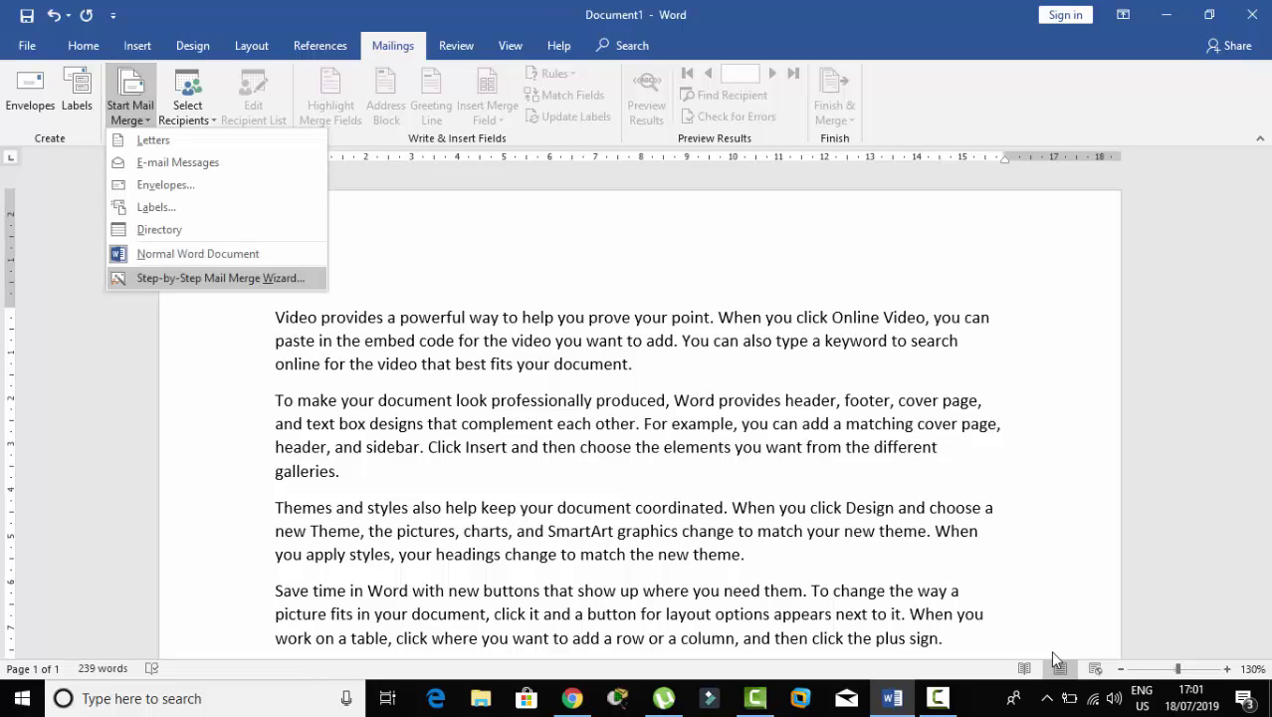
{"action": "key", "text": "Return"}
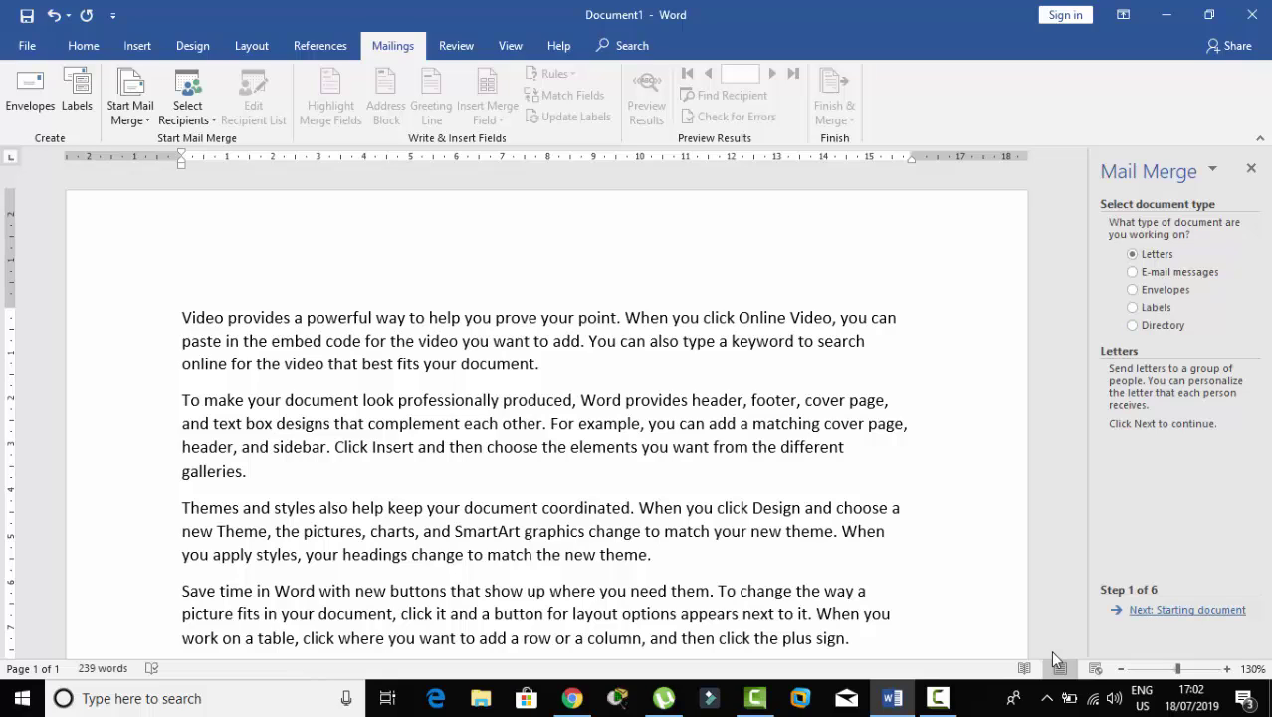
Go to step 2, browse the Letters templates without picking one, then choose Use the current document.
{"action": "key", "text": "Return"}
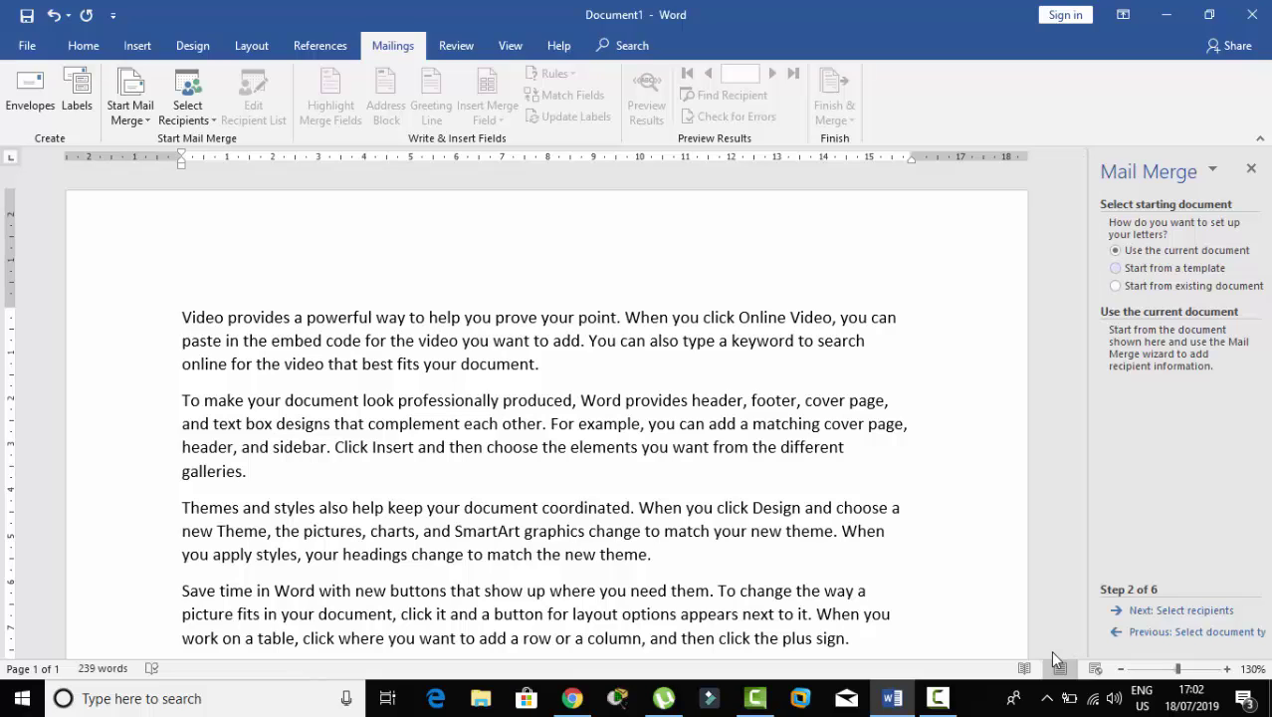
{"action": "key", "text": "Down"}
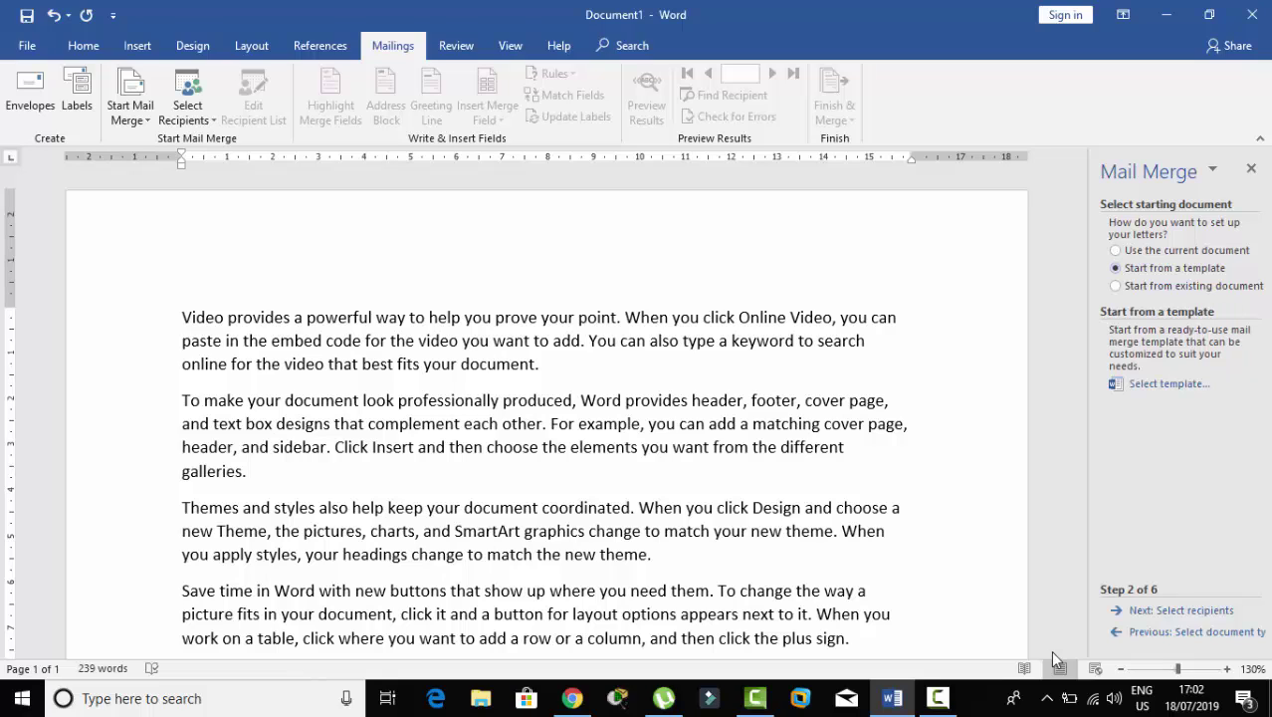
{"action": "key", "text": "Tab"}
{"action": "key", "text": "Return"}
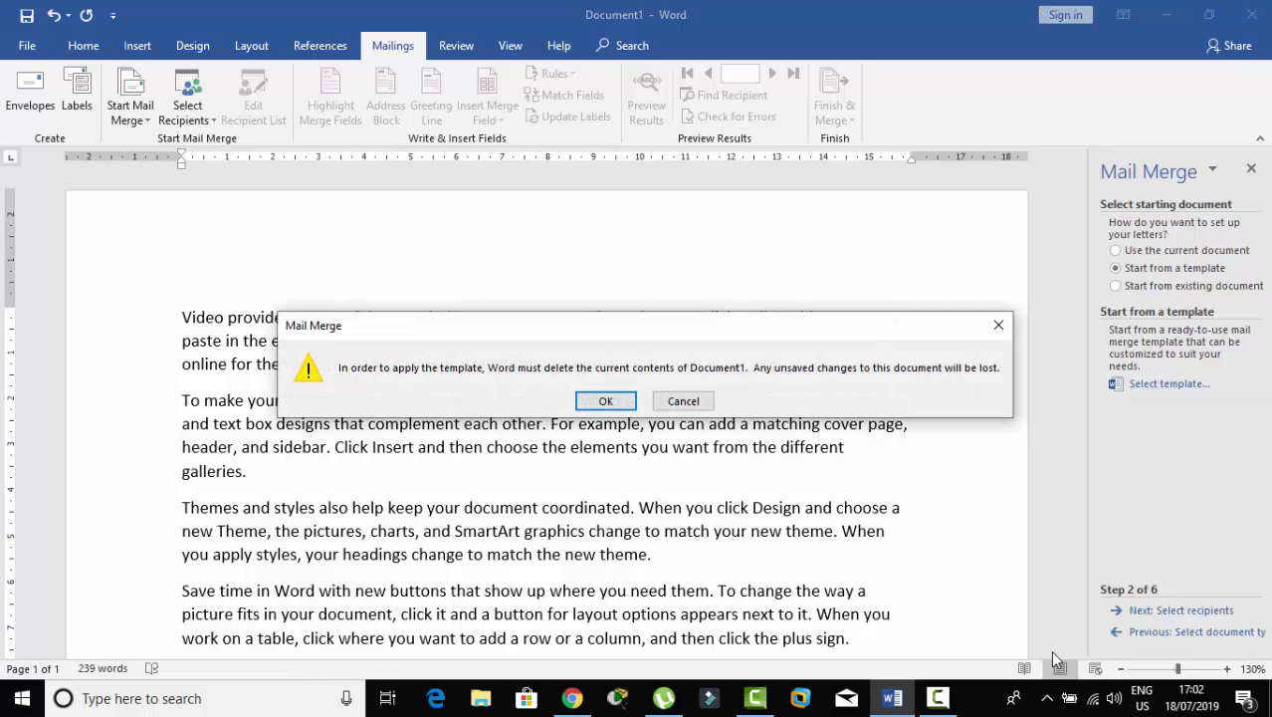
{"action": "key", "text": "Return"}
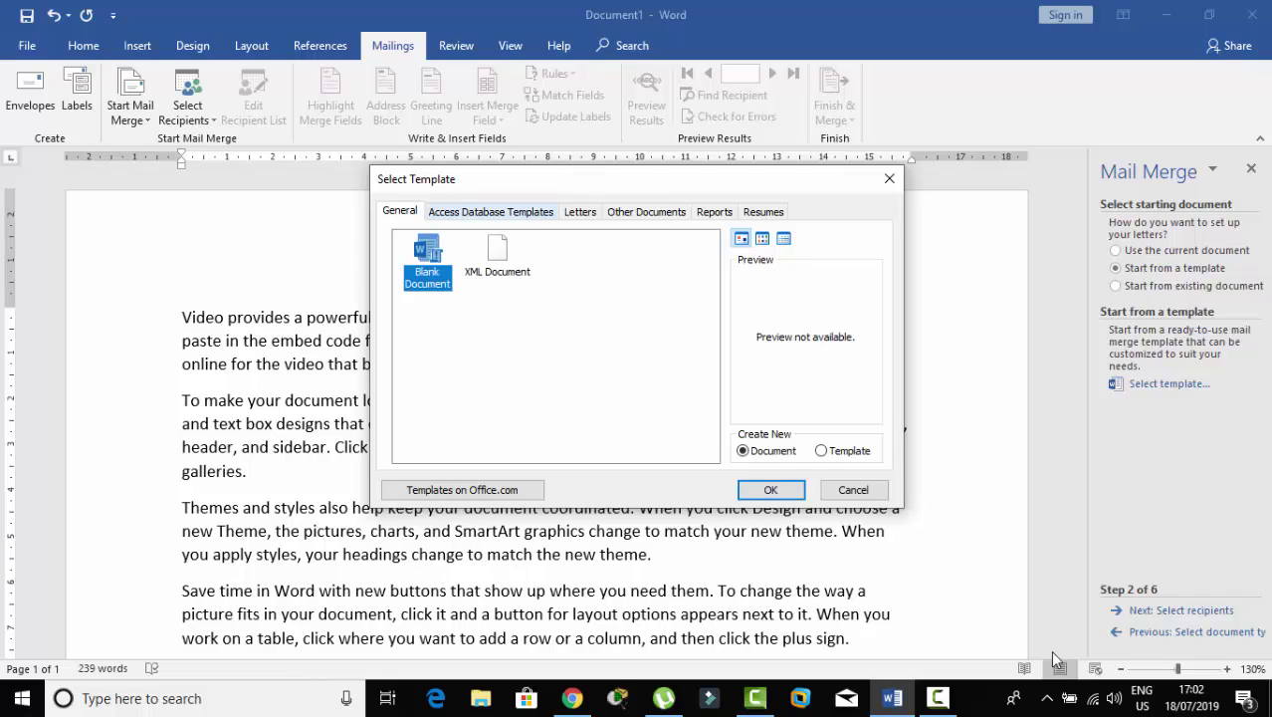
{"action": "key", "text": "ctrl+Tab"}
{"action": "key", "text": "ctrl+Tab"}
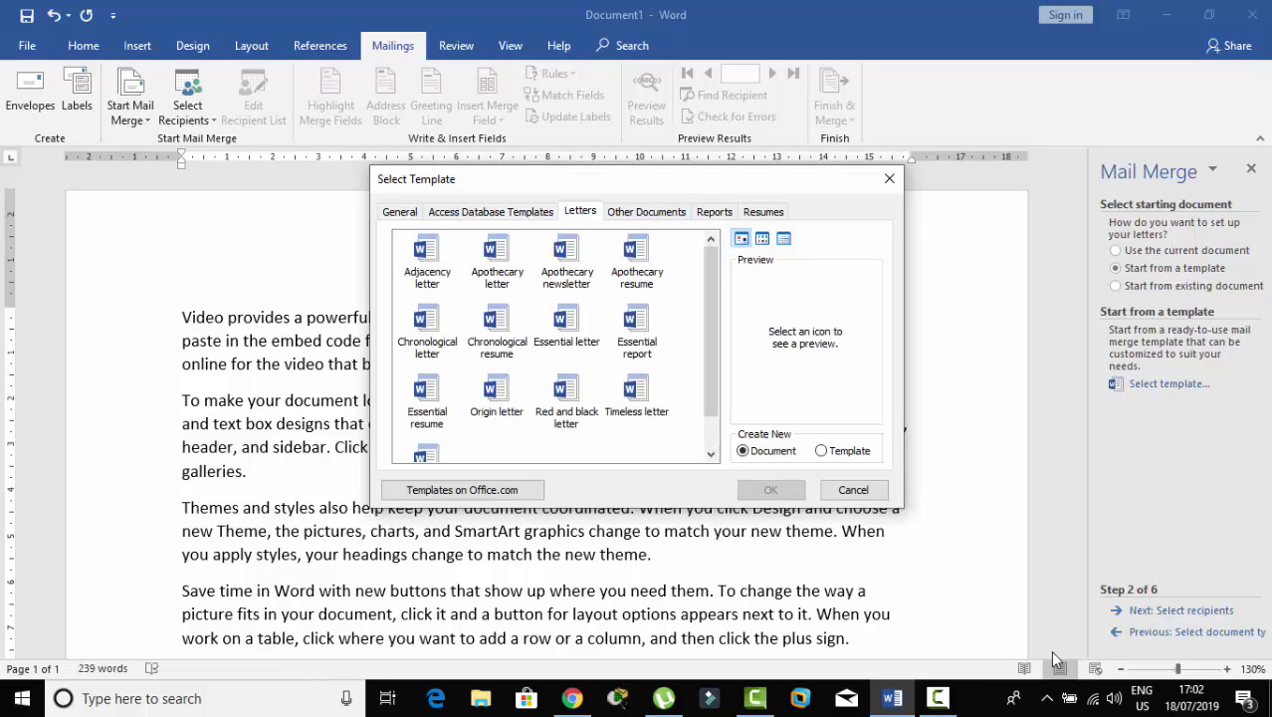
{"action": "key", "text": "Escape"}
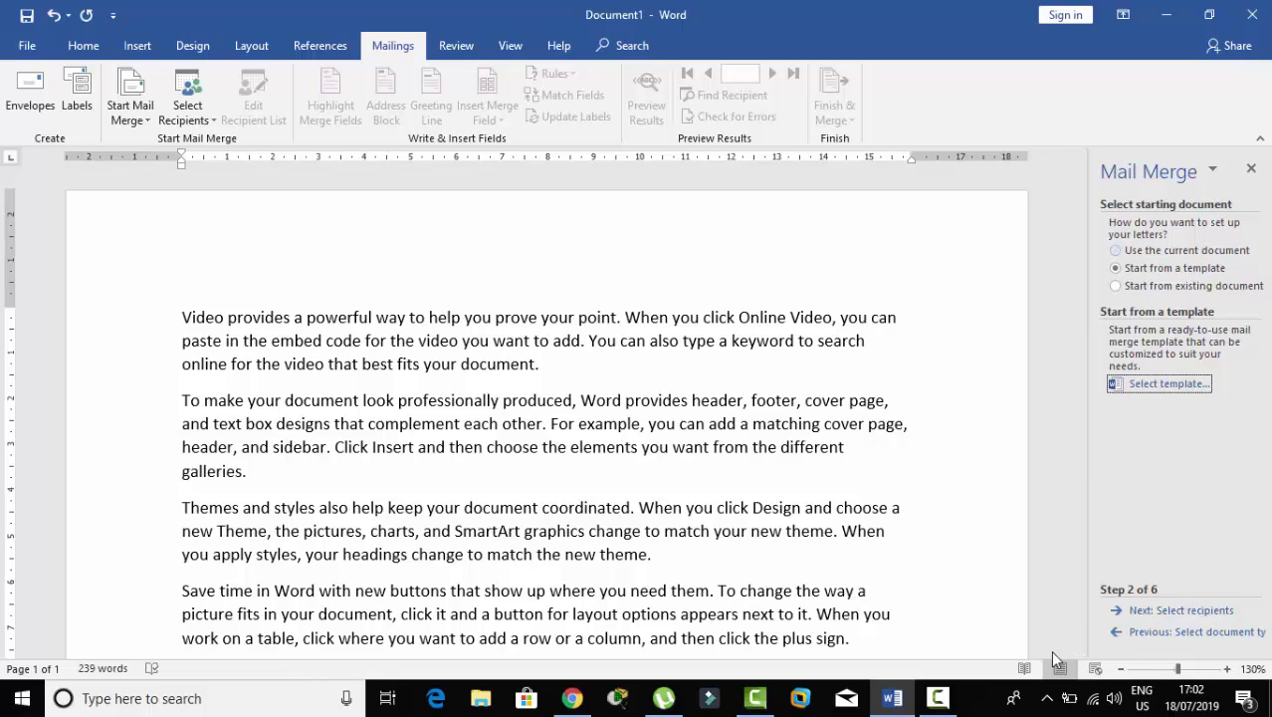
{"action": "key", "text": "shift+Tab"}
{"action": "key", "text": "Up"}
At step 3, choose Type a new list and create an empty New Address List.
{"action": "key", "text": "Tab"}
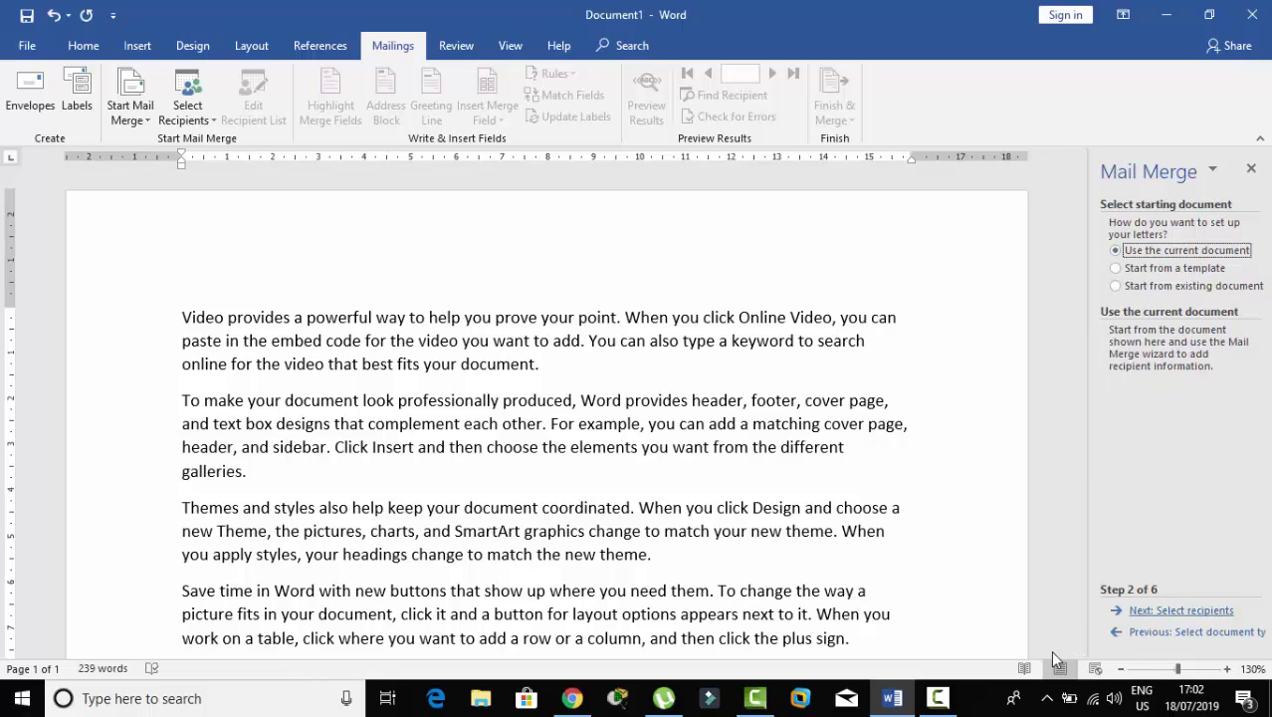
{"action": "key", "text": "Return"}
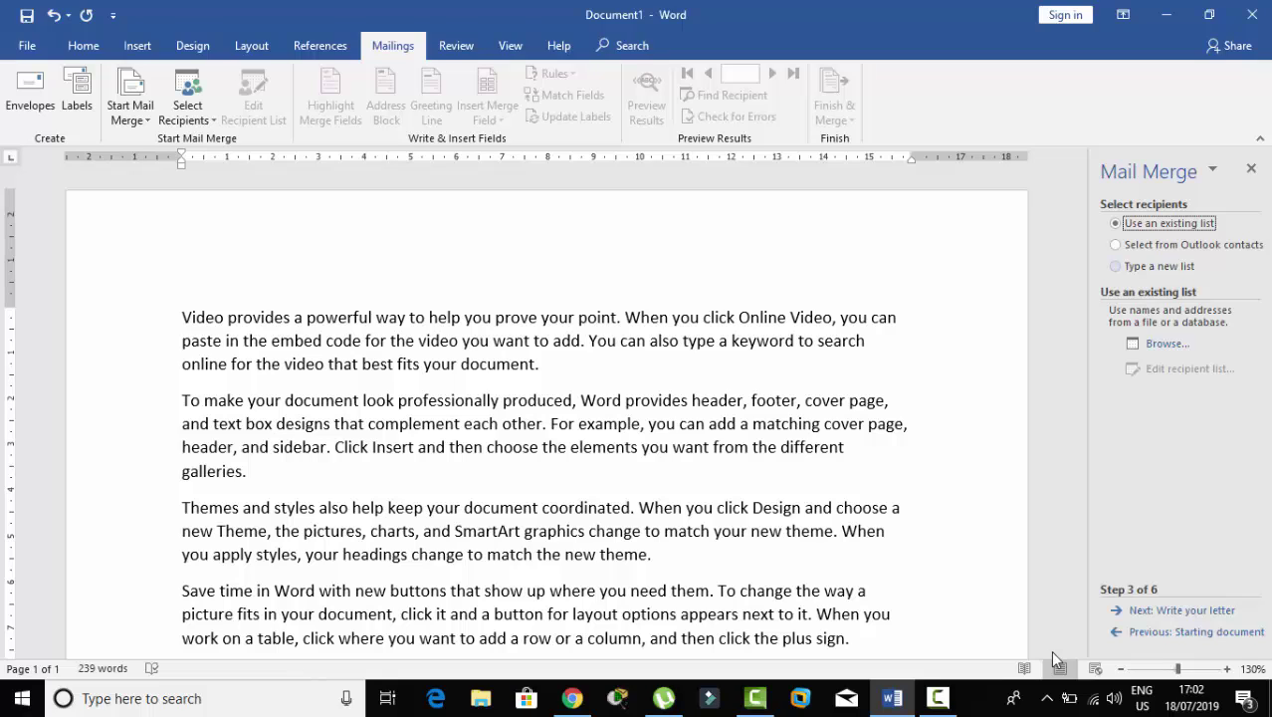
{"action": "key", "text": "Down"}
{"action": "key", "text": "Down"}
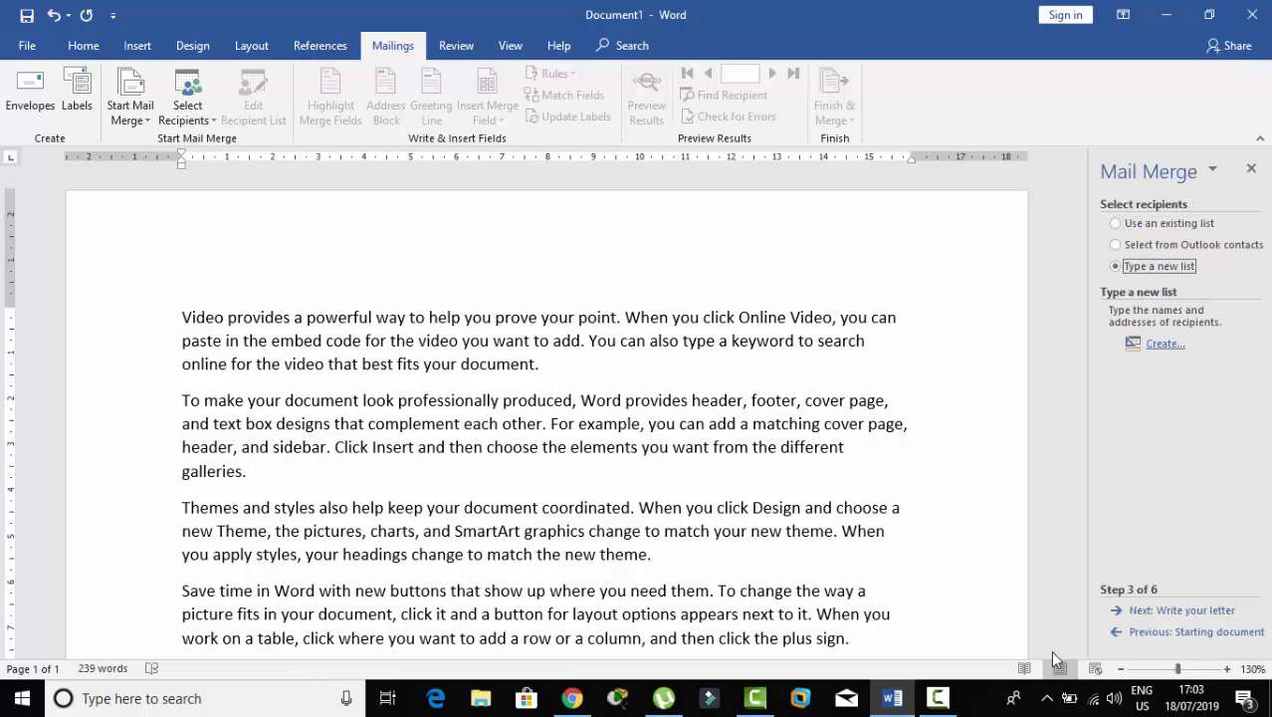
{"action": "key", "text": "Tab"}
{"action": "key", "text": "Return"}
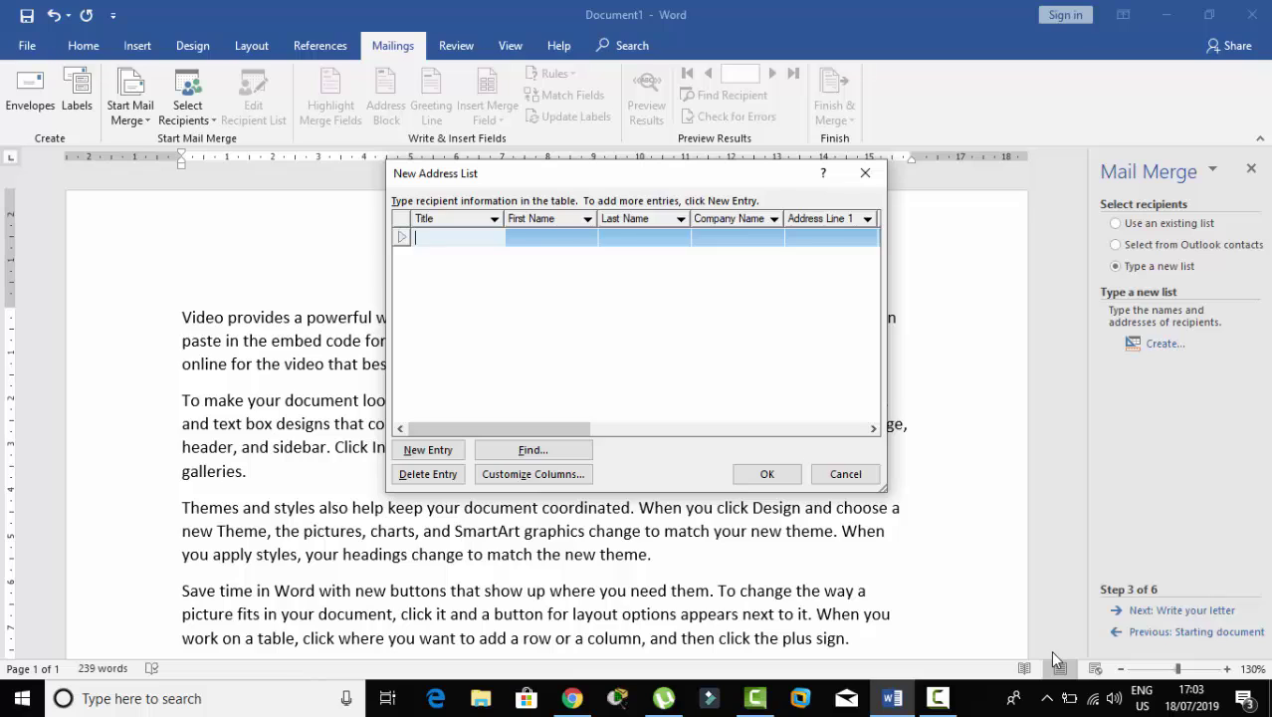
Browse the address grid's columns from Title through E-mail Address and back.
{"action": "key", "text": "Tab"}
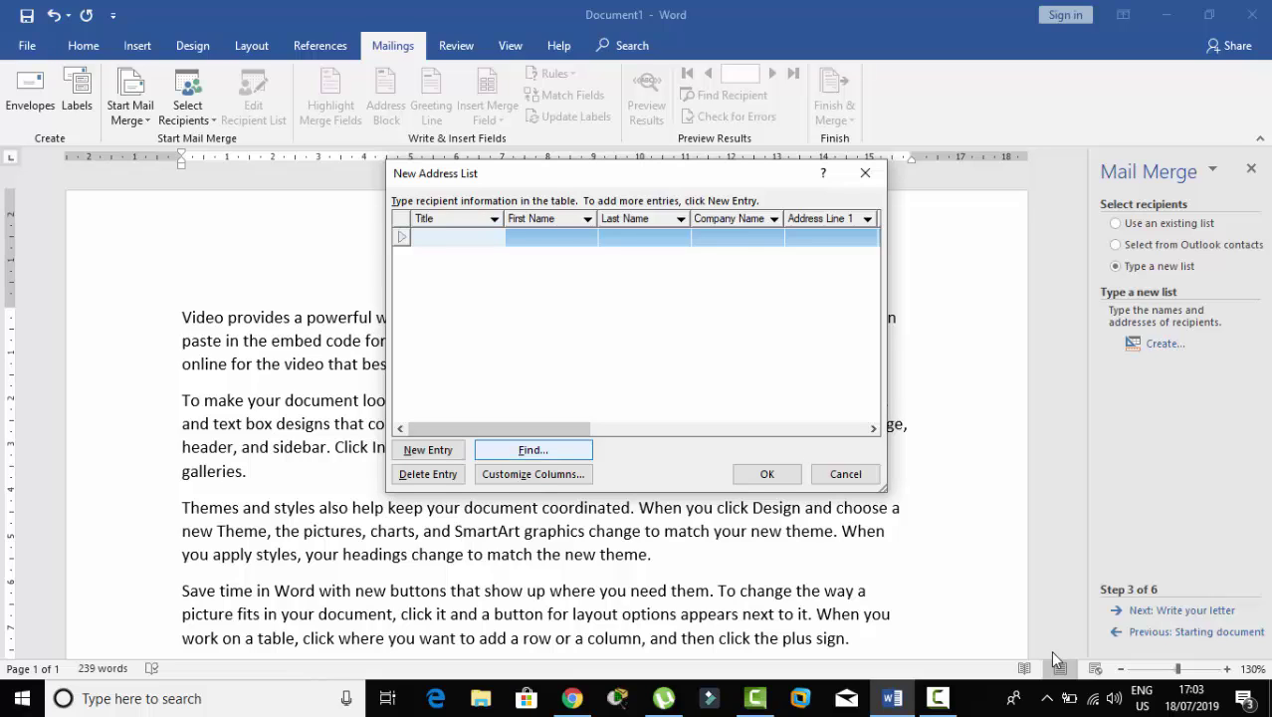
{"action": "key", "text": "shift+Tab"}
{"action": "key", "text": "Tab"}
{"action": "key", "text": "Tab"}
{"action": "key", "text": "Tab"}
{"action": "key", "text": "Tab"}
{"action": "key", "text": "Tab"}
{"action": "key", "text": "Tab"}
{"action": "key", "text": "Tab"}
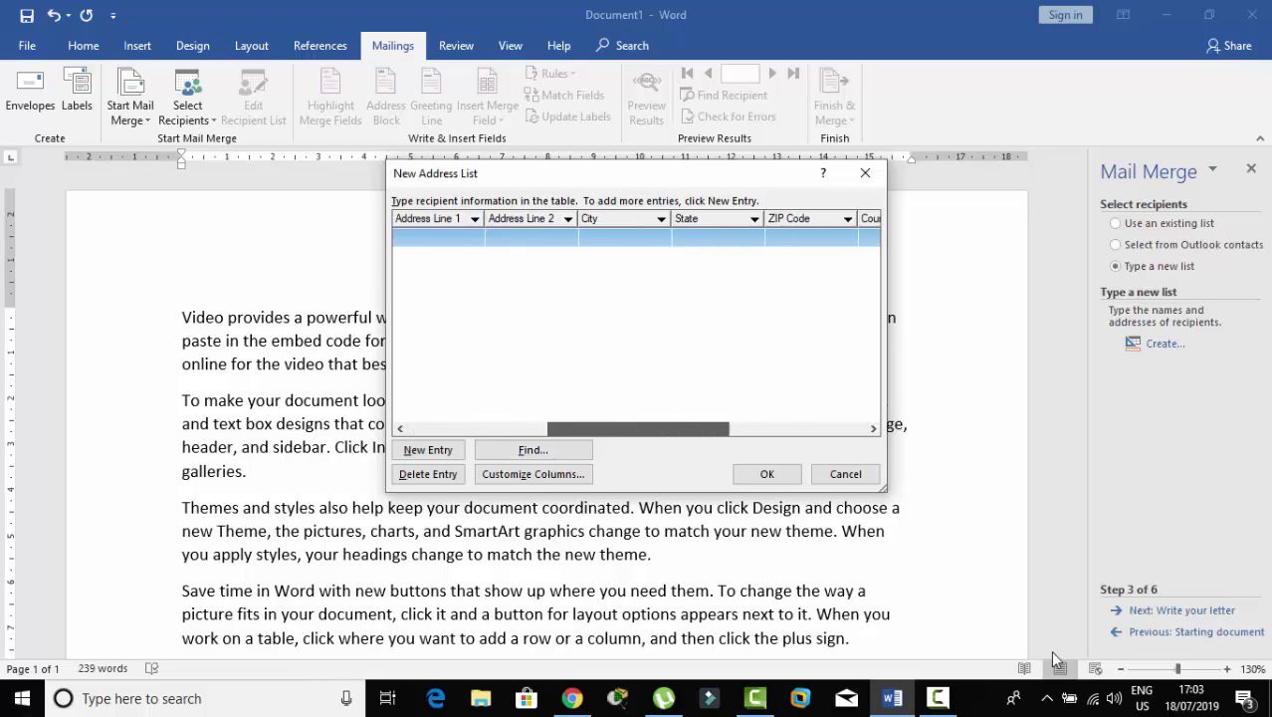
{"action": "key", "text": "Tab"}
{"action": "key", "text": "Tab"}
{"action": "key", "text": "Tab"}
{"action": "key", "text": "Tab"}
{"action": "key", "text": "Tab"}
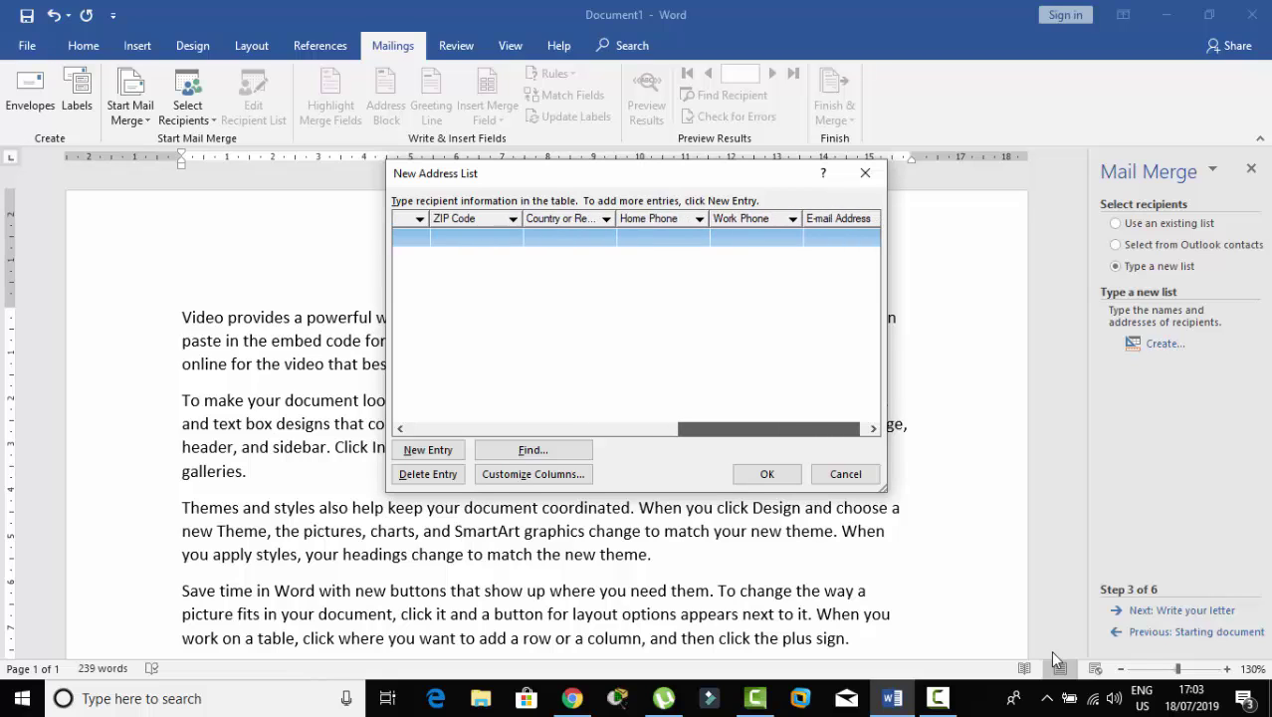
{"action": "key", "text": "Tab"}
{"action": "key", "text": "Tab"}
{"action": "key", "text": "Tab"}
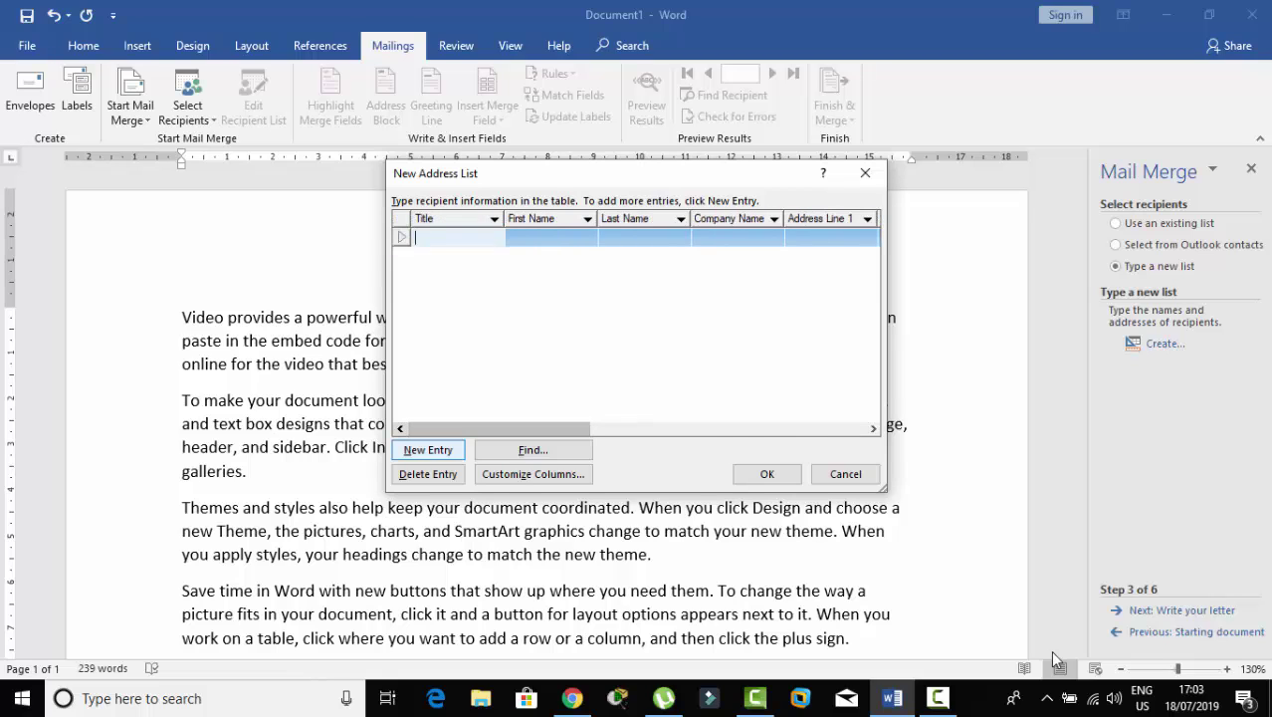
{"action": "key", "text": "Tab"}
Decline deleting the blank entry and bring up Customize Columns.
{"action": "key", "text": "Return"}
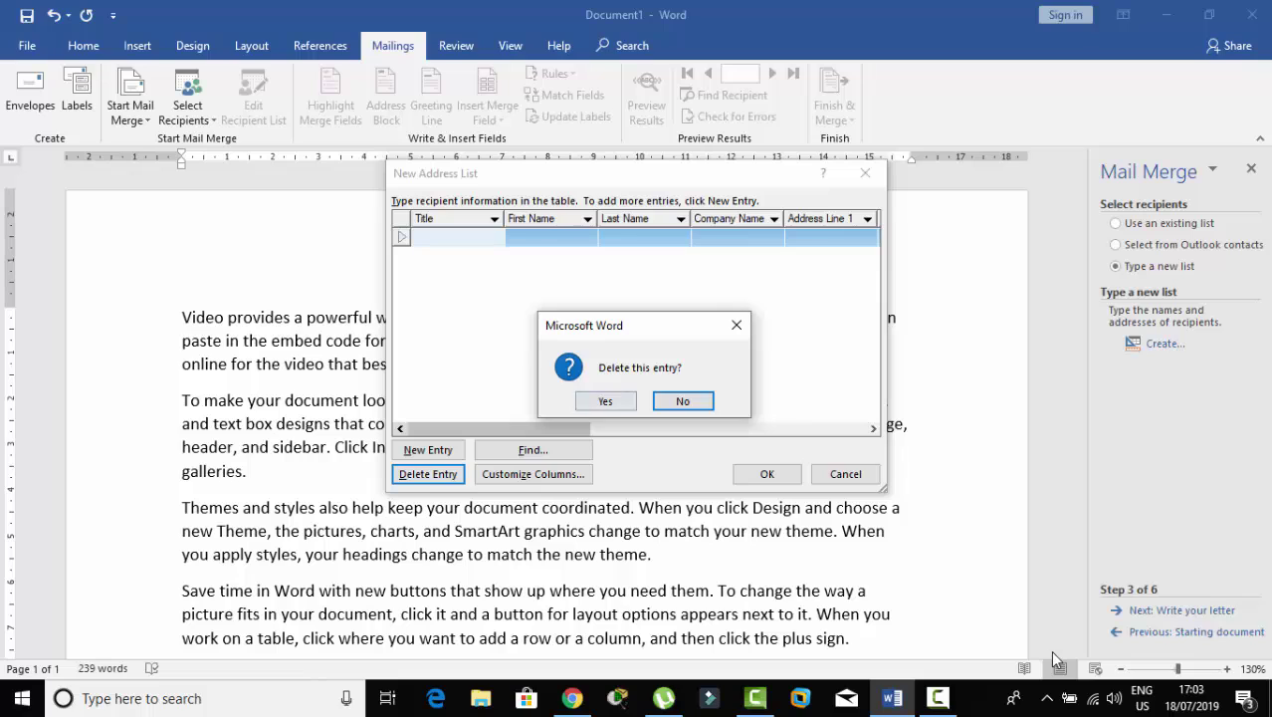
{"action": "key", "text": "Tab"}
{"action": "key", "text": "Return"}
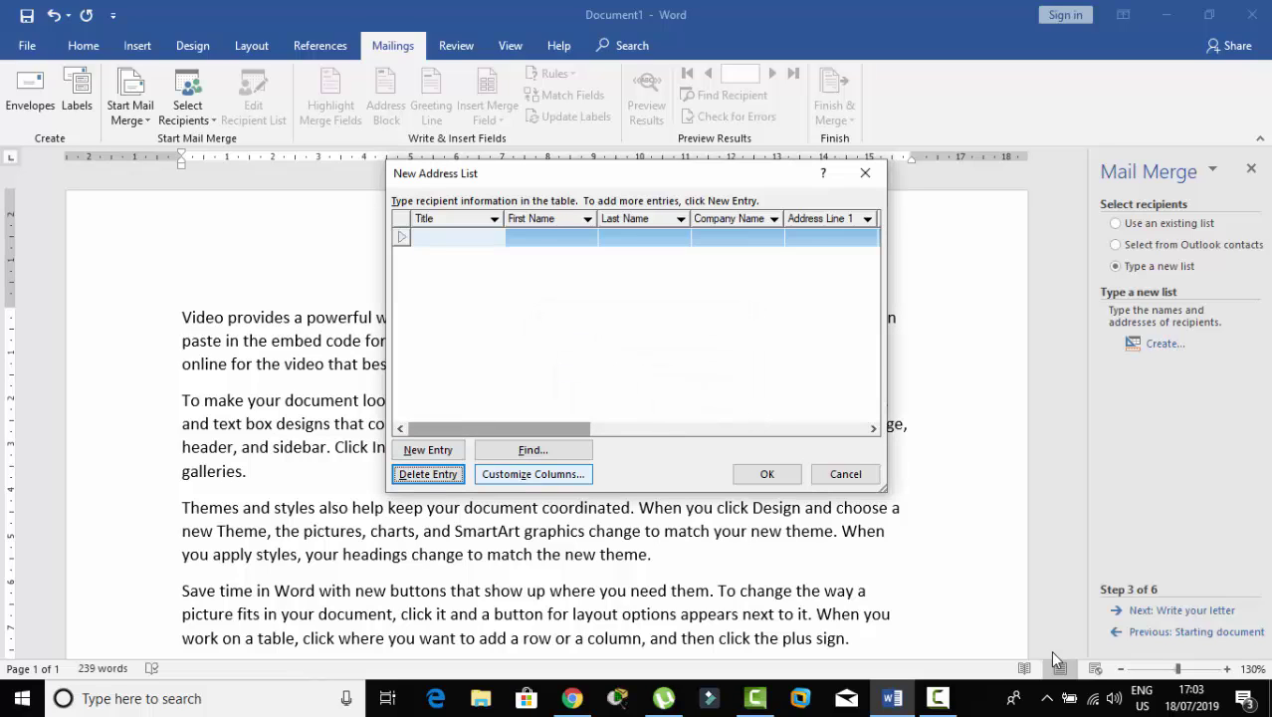
{"action": "key", "text": "Tab"}
{"action": "key", "text": "Return"}
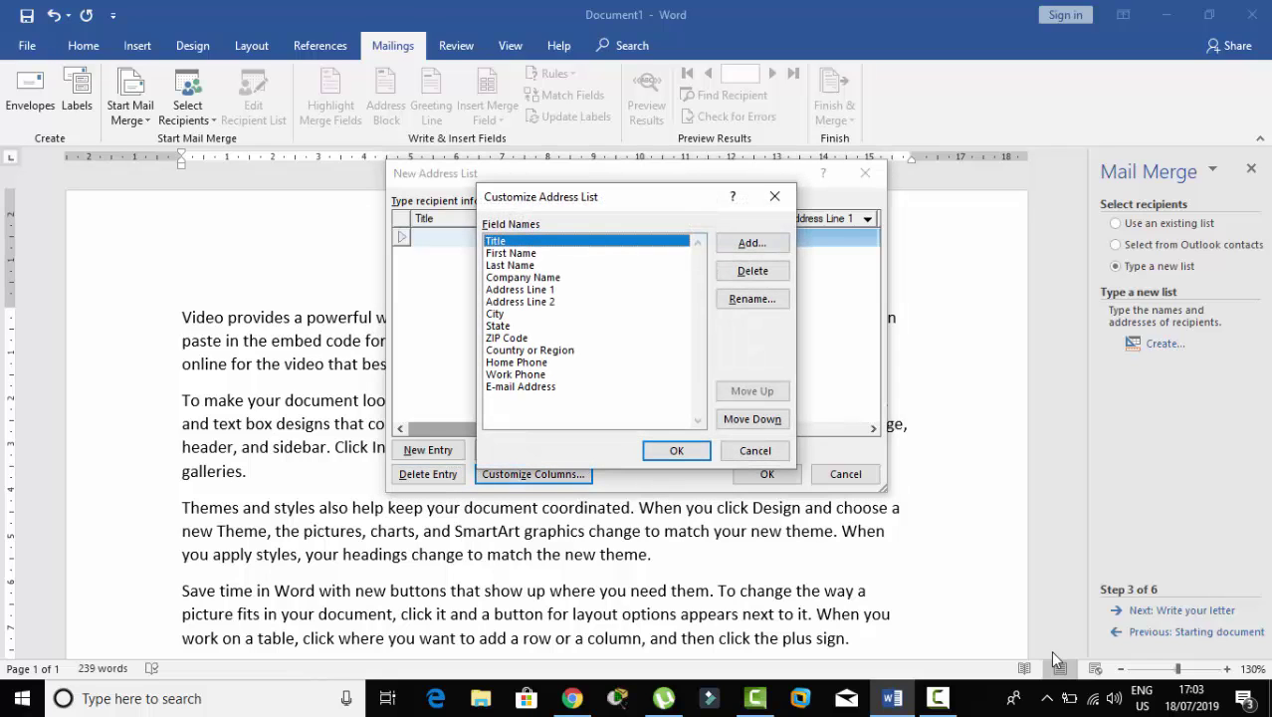
Delete the Title, Address Line 1, Address Line 2 and City fields.
{"action": "key", "text": "Tab"}
{"action": "key", "text": "Tab"}
{"action": "key", "text": "Return"}
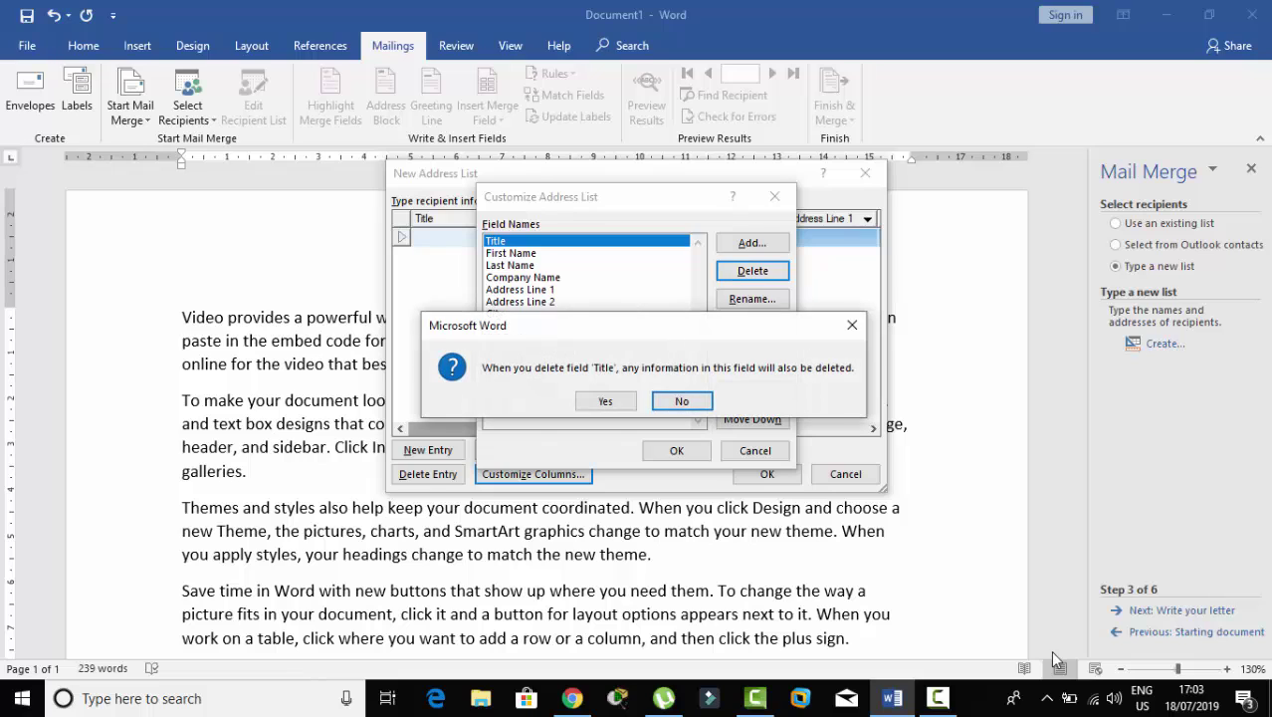
{"action": "key", "text": "Tab"}
{"action": "key", "text": "Return"}
{"action": "key", "text": "Down"}
{"action": "key", "text": "Down"}
{"action": "key", "text": "Down"}
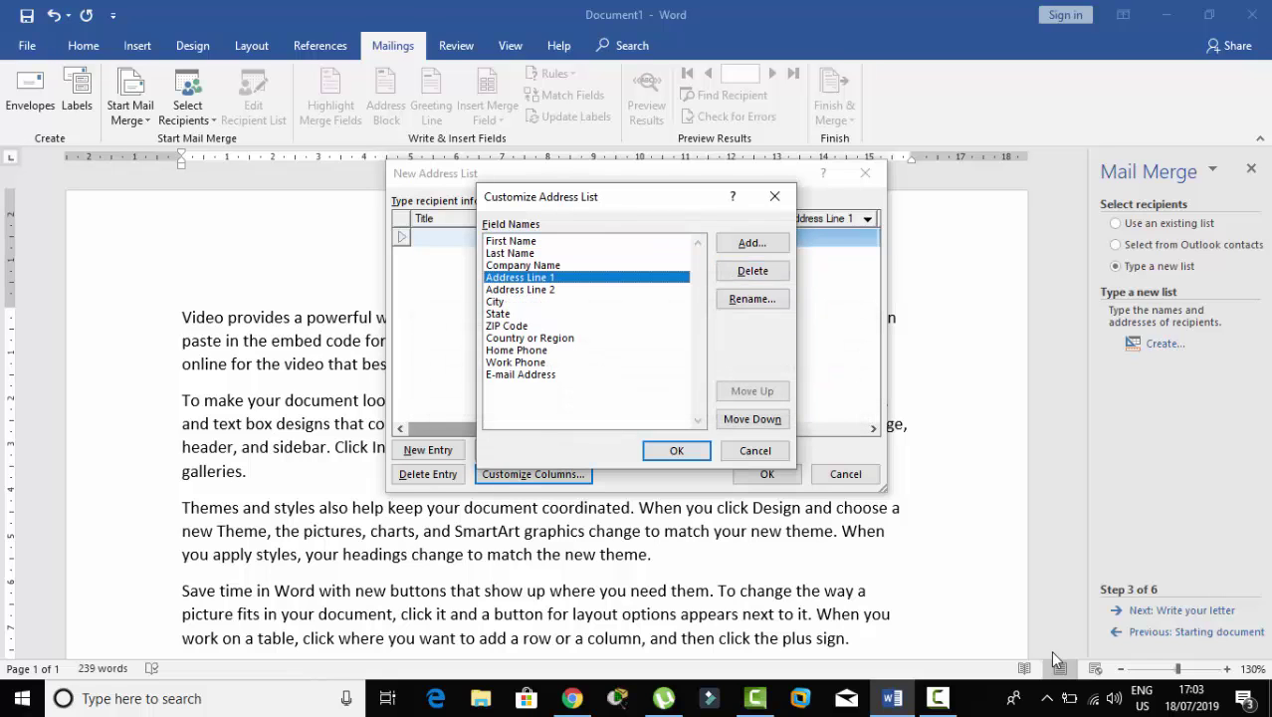
{"action": "key", "text": "Tab"}
{"action": "key", "text": "shift+Tab"}
{"action": "key", "text": "Return"}
{"action": "key", "text": "Tab"}
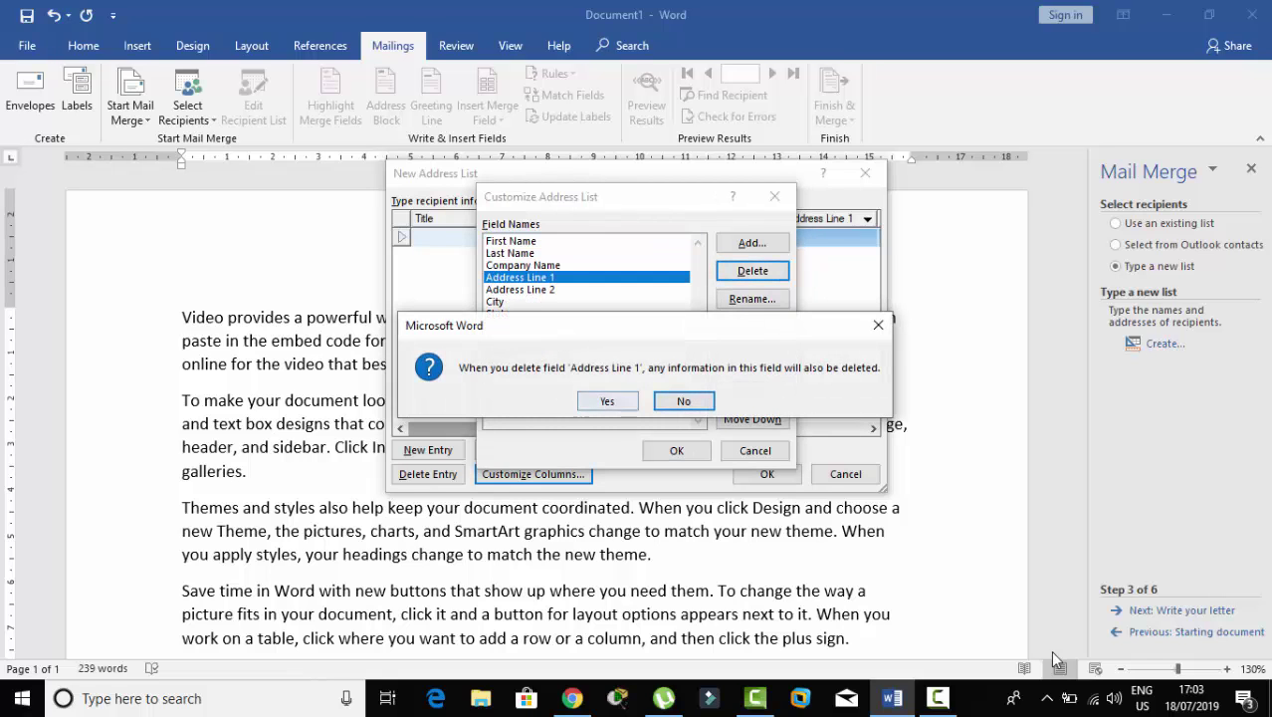
{"action": "key", "text": "Return"}
{"action": "key", "text": "shift+Tab"}
{"action": "key", "text": "shift+Tab"}
{"action": "key", "text": "Down"}
{"action": "key", "text": "Tab"}
{"action": "key", "text": "Tab"}
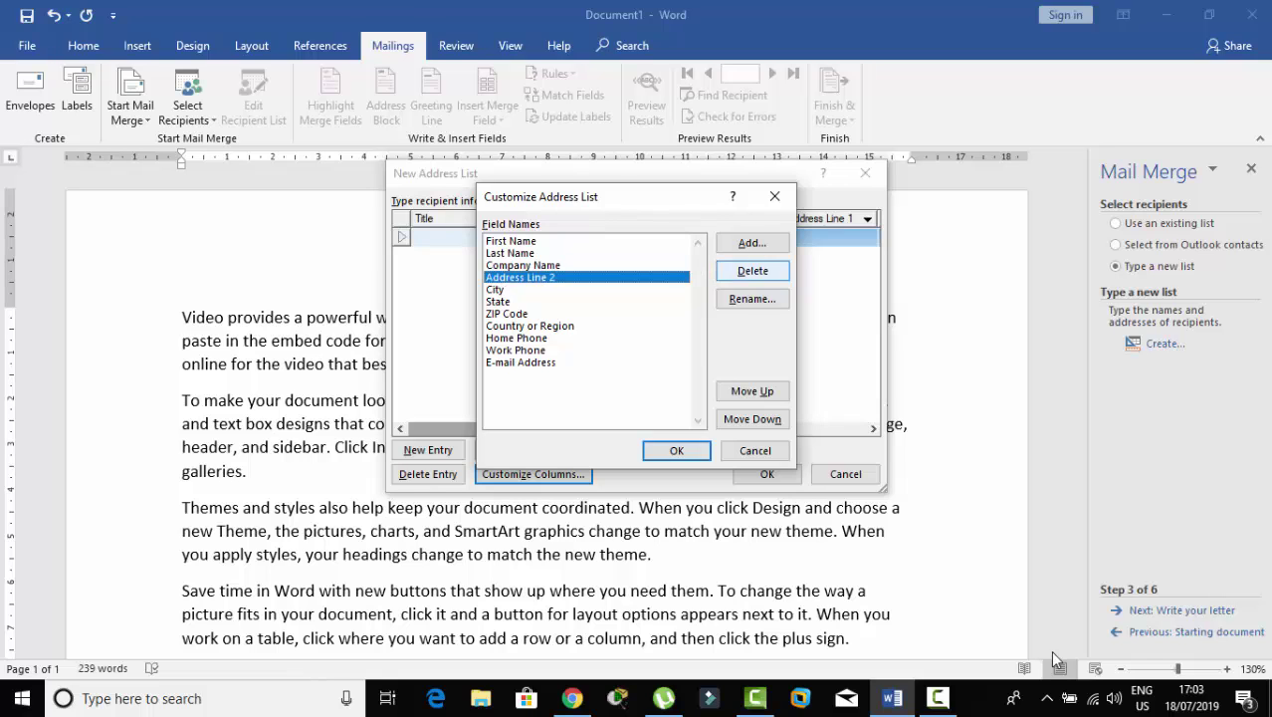
{"action": "key", "text": "Return"}
{"action": "key", "text": "Tab"}
{"action": "key", "text": "Return"}
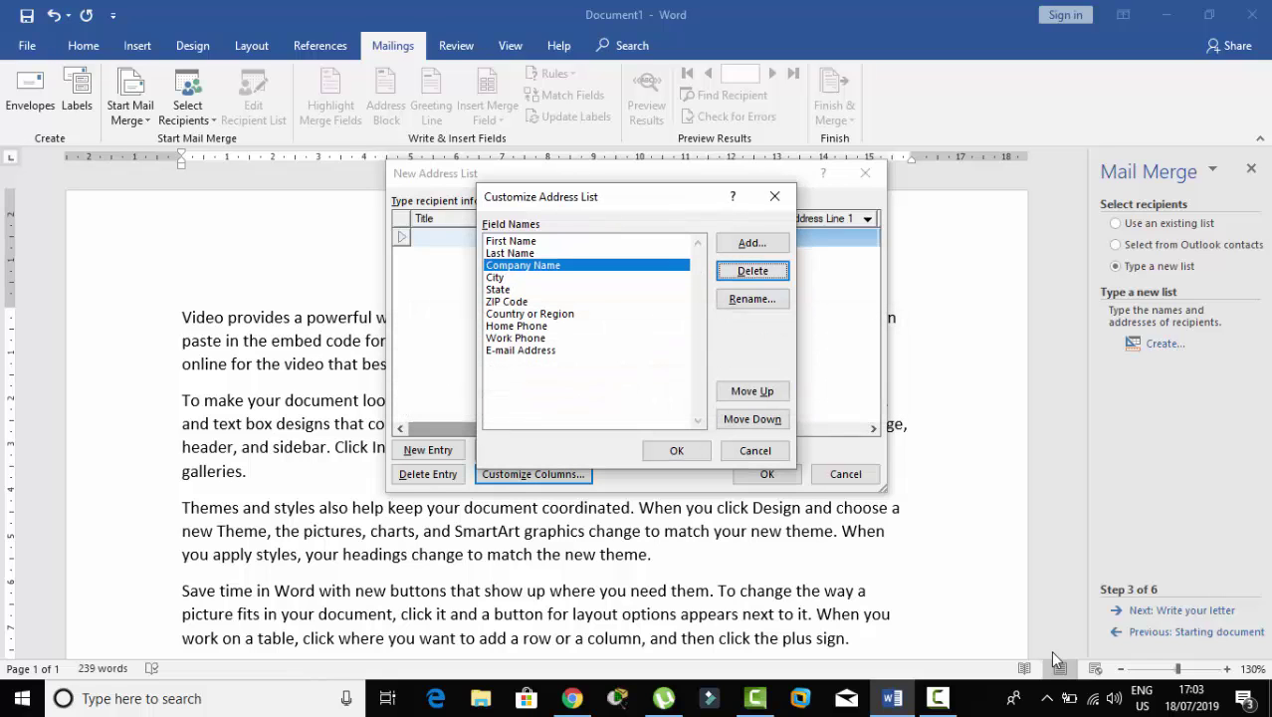
{"action": "key", "text": "shift+Tab"}
{"action": "key", "text": "shift+Tab"}
{"action": "key", "text": "Tab"}
{"action": "key", "text": "Tab"}
{"action": "key", "text": "Return"}
{"action": "key", "text": "Tab"}
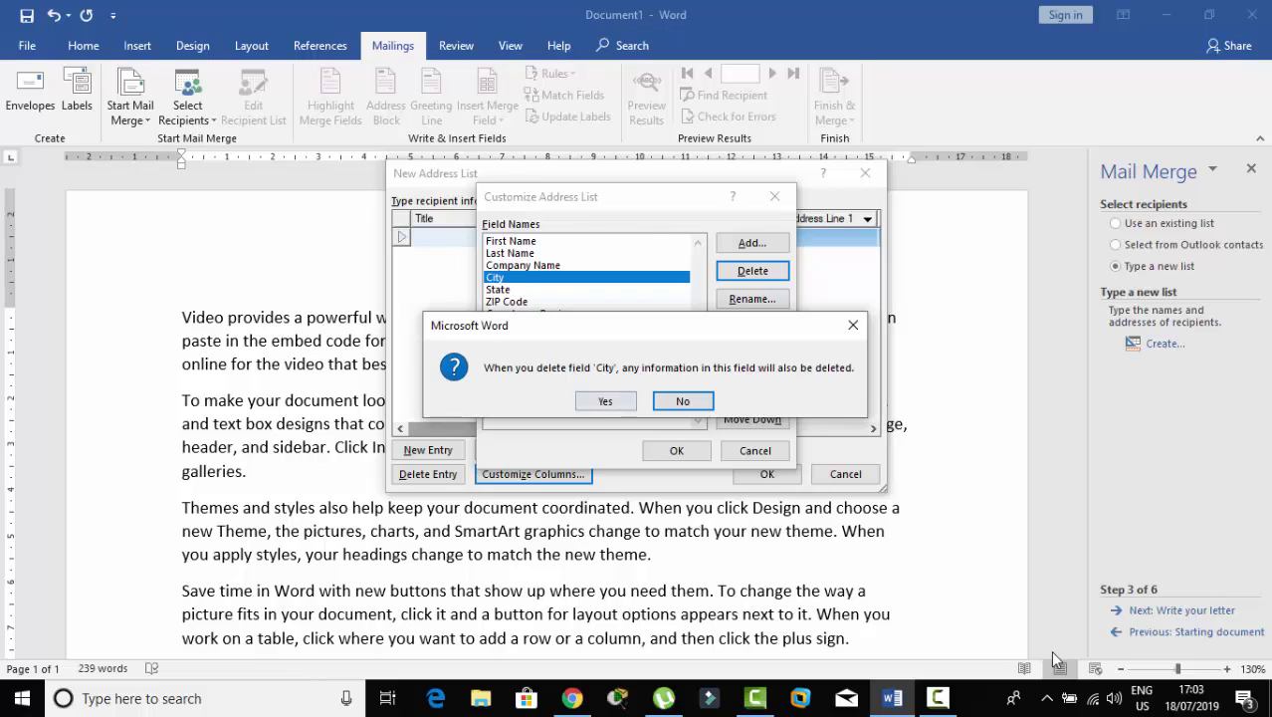
{"action": "key", "text": "Return"}
Delete the State, ZIP Code and Country or Region fields.
{"action": "key", "text": "shift+Tab"}
{"action": "key", "text": "shift+Tab"}
{"action": "key", "text": "Down"}
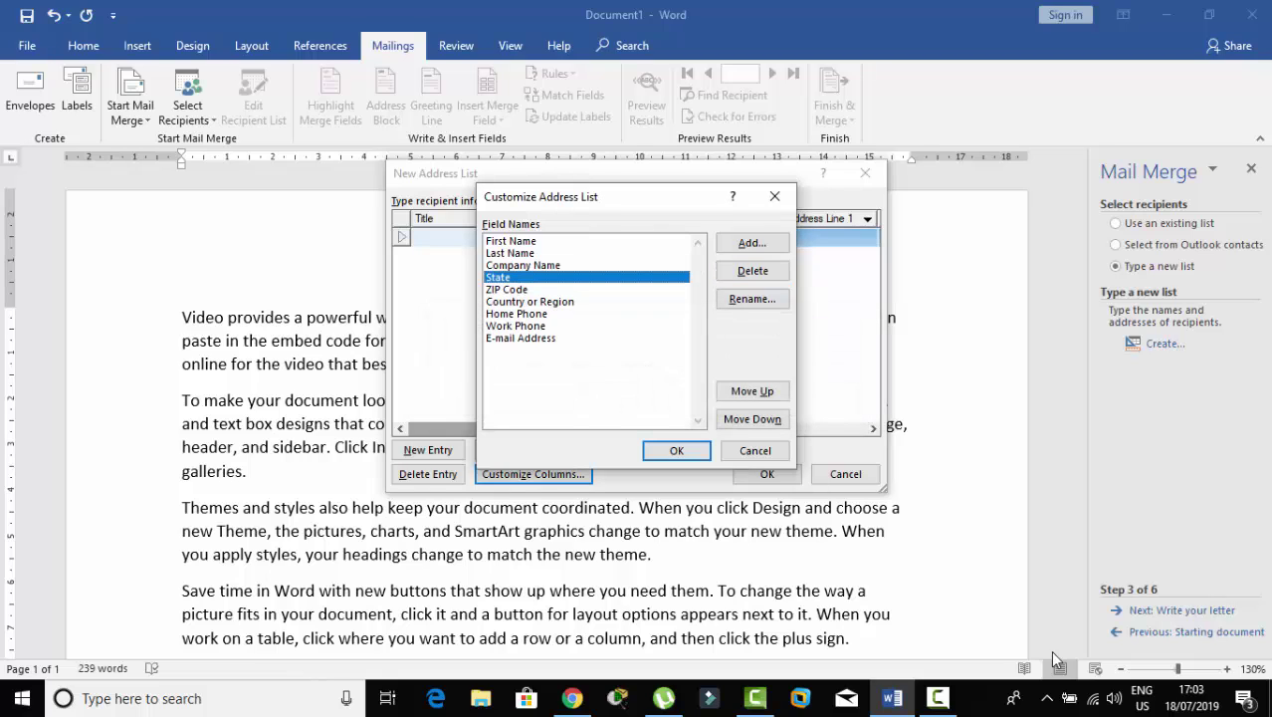
{"action": "key", "text": "Tab"}
{"action": "key", "text": "Tab"}
{"action": "key", "text": "Return"}
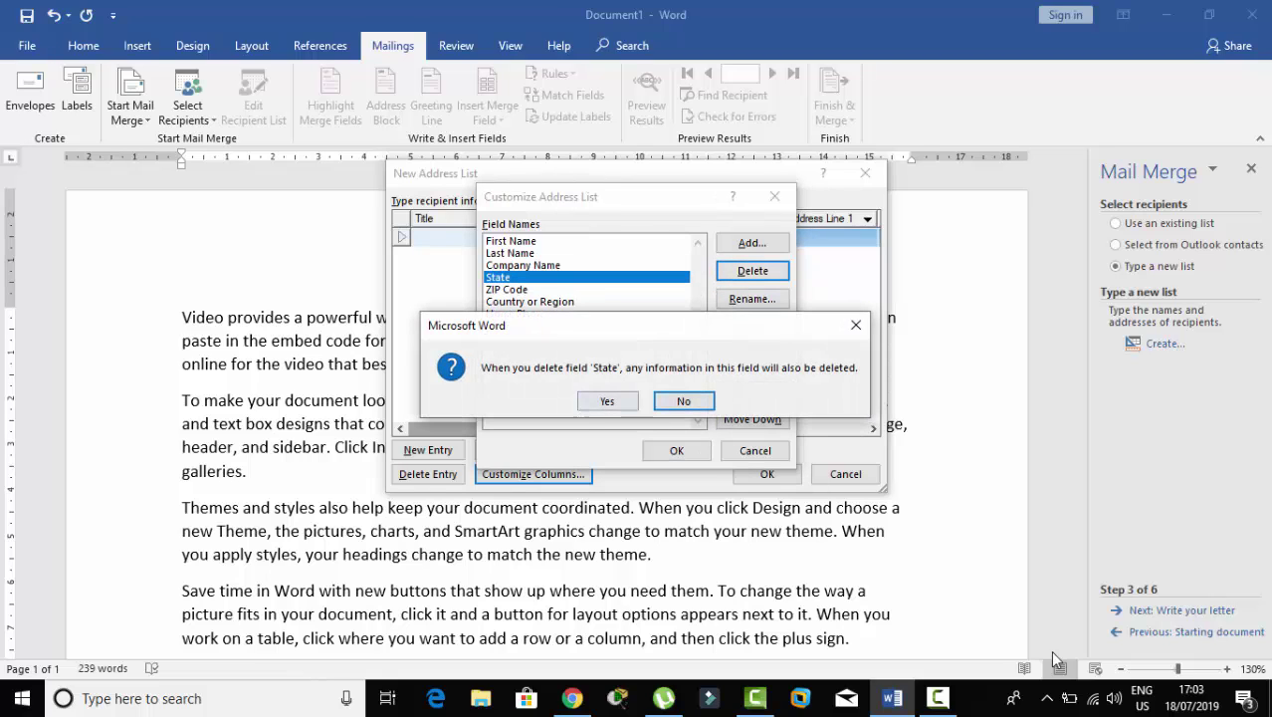
{"action": "key", "text": "Tab"}
{"action": "key", "text": "Return"}
{"action": "key", "text": "shift+Tab"}
{"action": "key", "text": "shift+Tab"}
{"action": "key", "text": "Tab"}
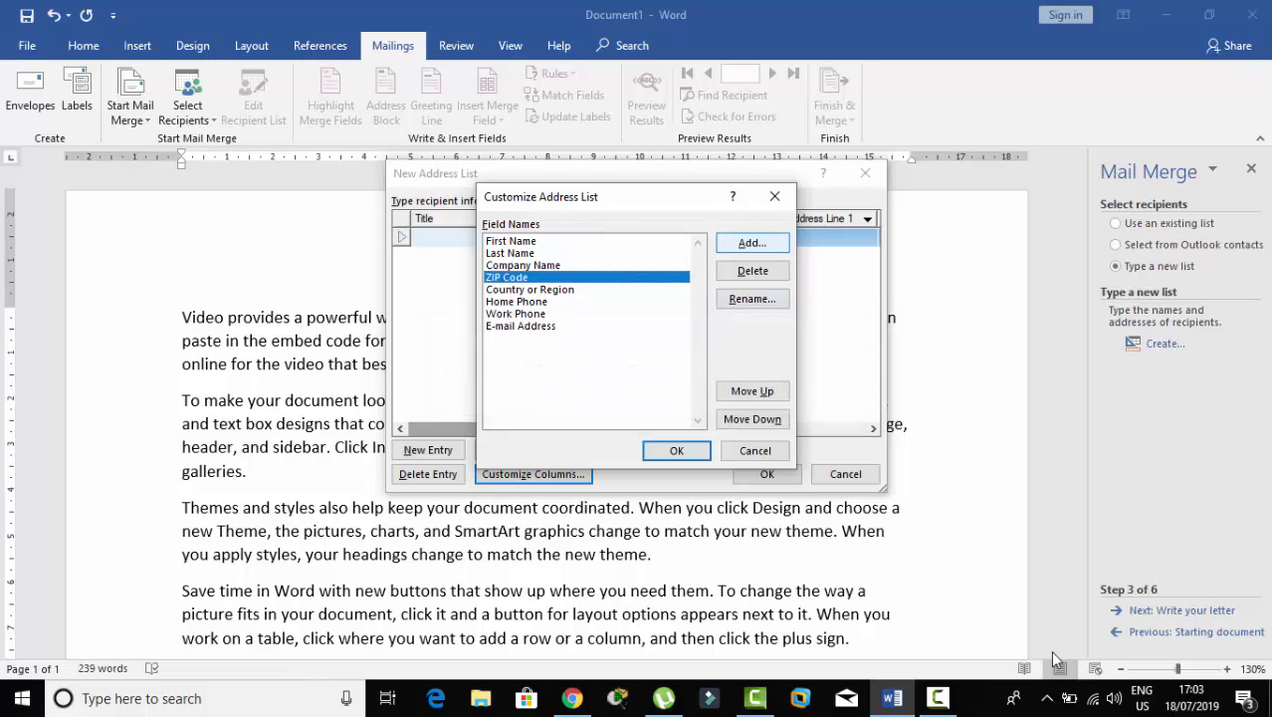
{"action": "key", "text": "Tab"}
{"action": "key", "text": "Return"}
{"action": "key", "text": "Tab"}
{"action": "key", "text": "Return"}
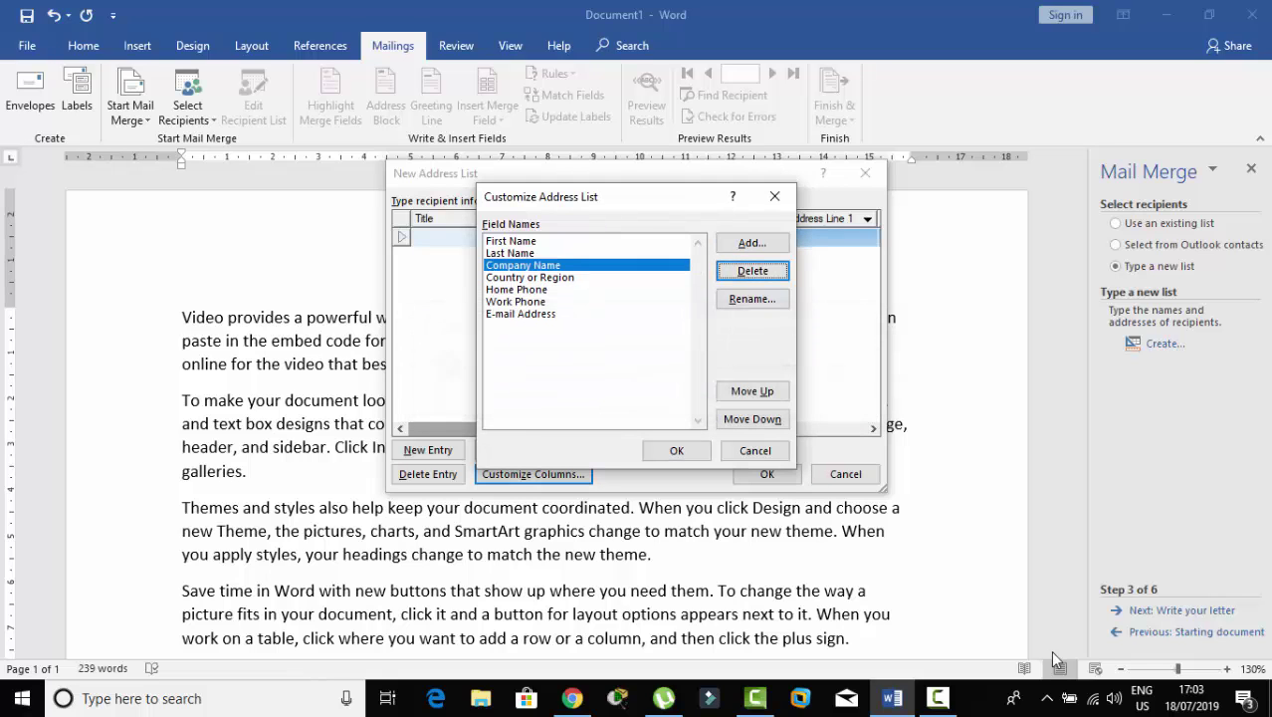
{"action": "key", "text": "shift+Tab"}
{"action": "key", "text": "shift+Tab"}
{"action": "key", "text": "Down"}
{"action": "key", "text": "Return"}
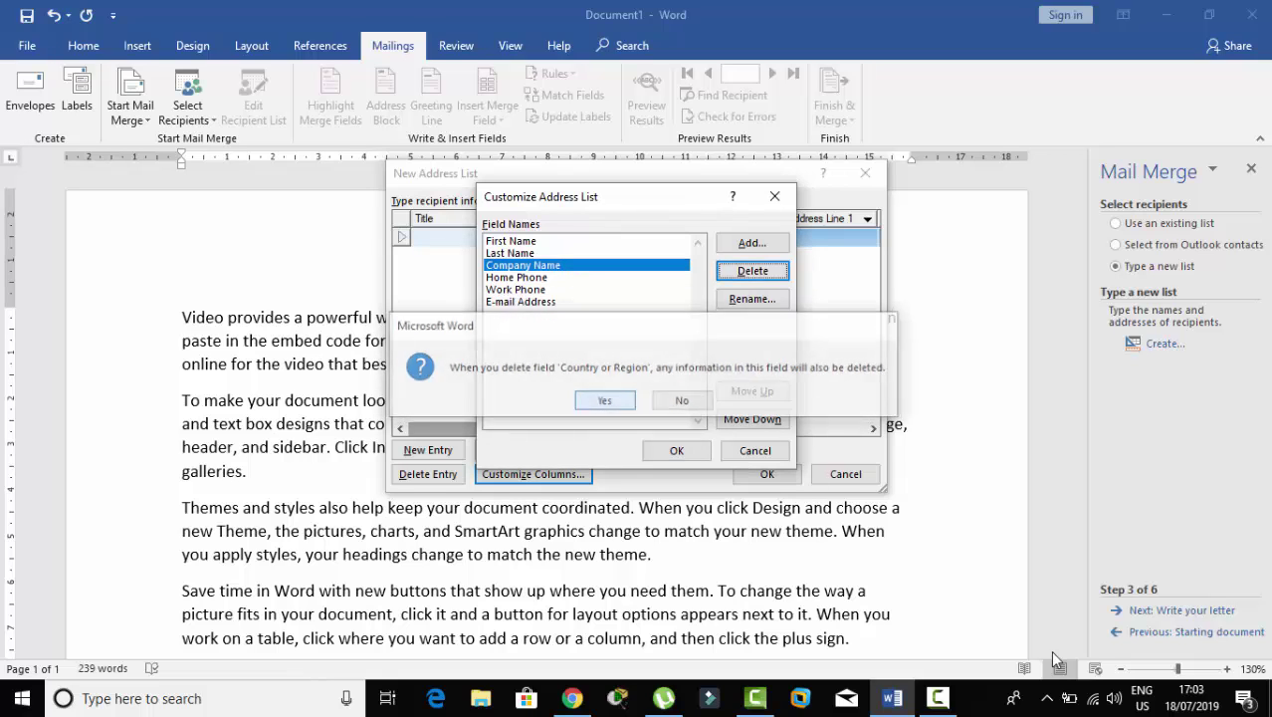
{"action": "key", "text": "Return"}
Delete Home Phone, Work Phone and E-mail Address, keeping only First Name, Last Name and Company Name.
{"action": "key", "text": "Return"}
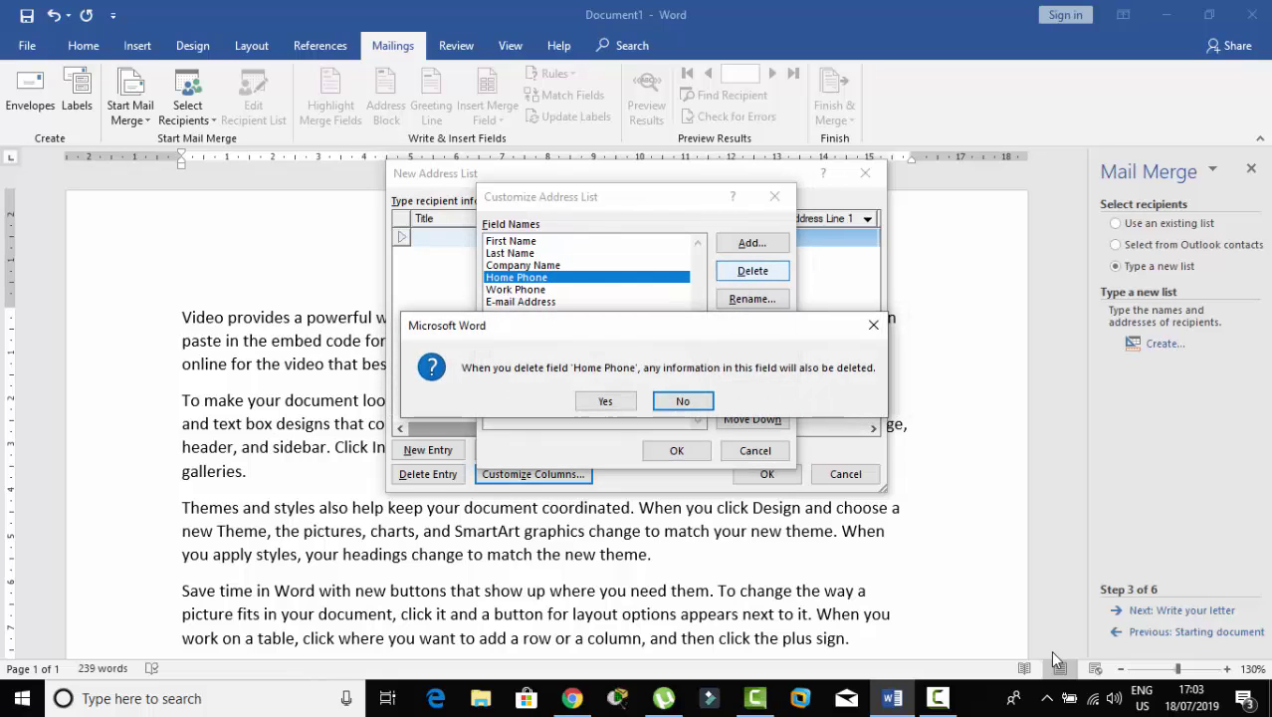
{"action": "key", "text": "Tab"}
{"action": "key", "text": "Return"}
{"action": "key", "text": "alt+d"}
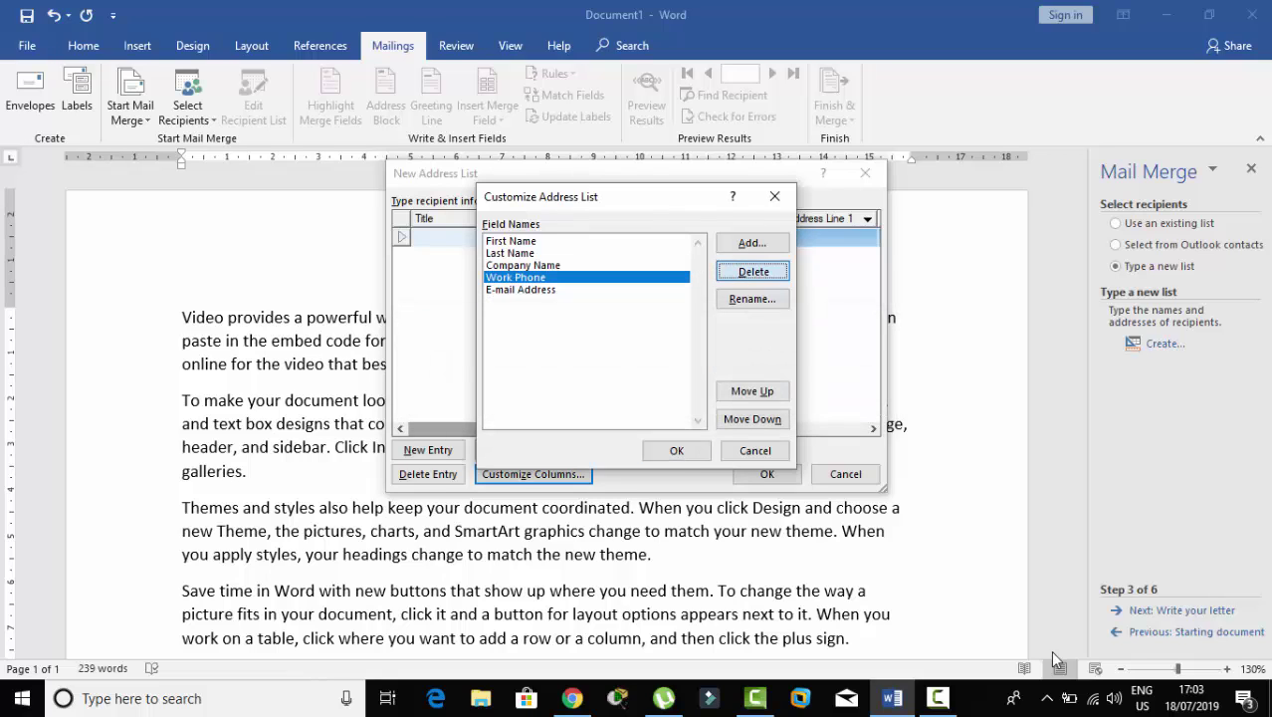
{"action": "key", "text": "Tab"}
{"action": "key", "text": "Return"}
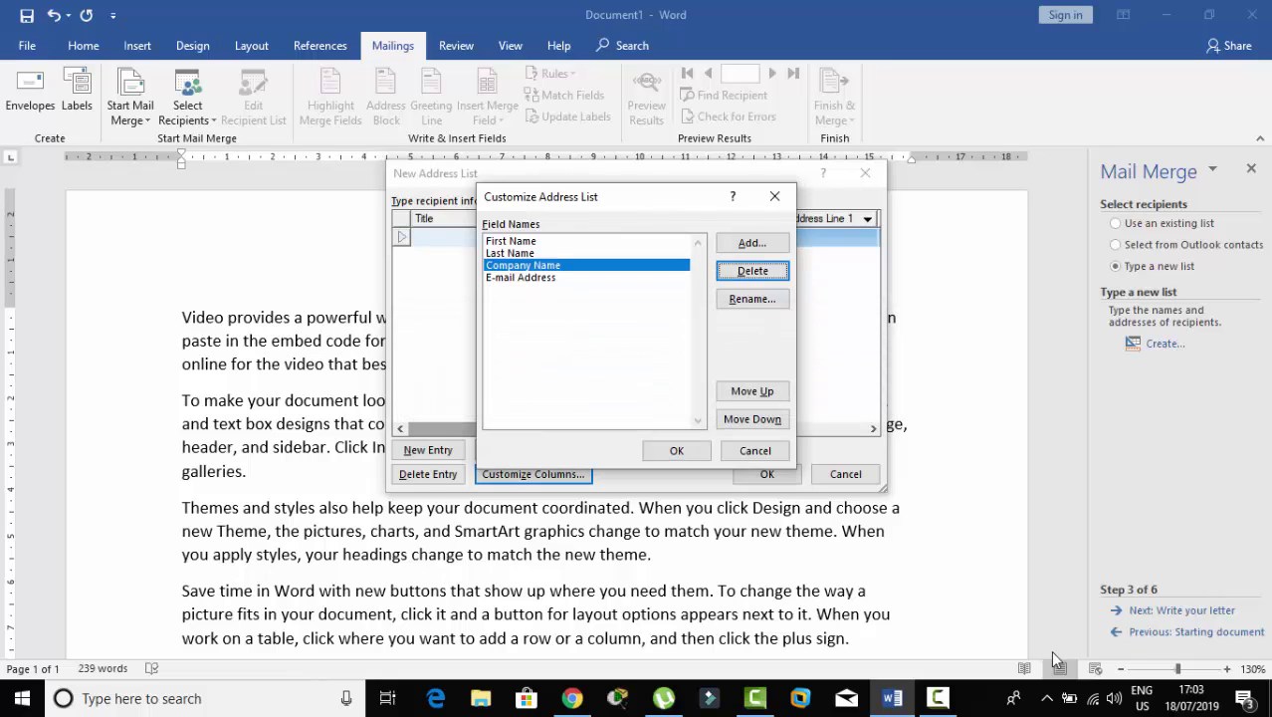
{"action": "key", "text": "Down"}
{"action": "key", "text": "alt+d"}
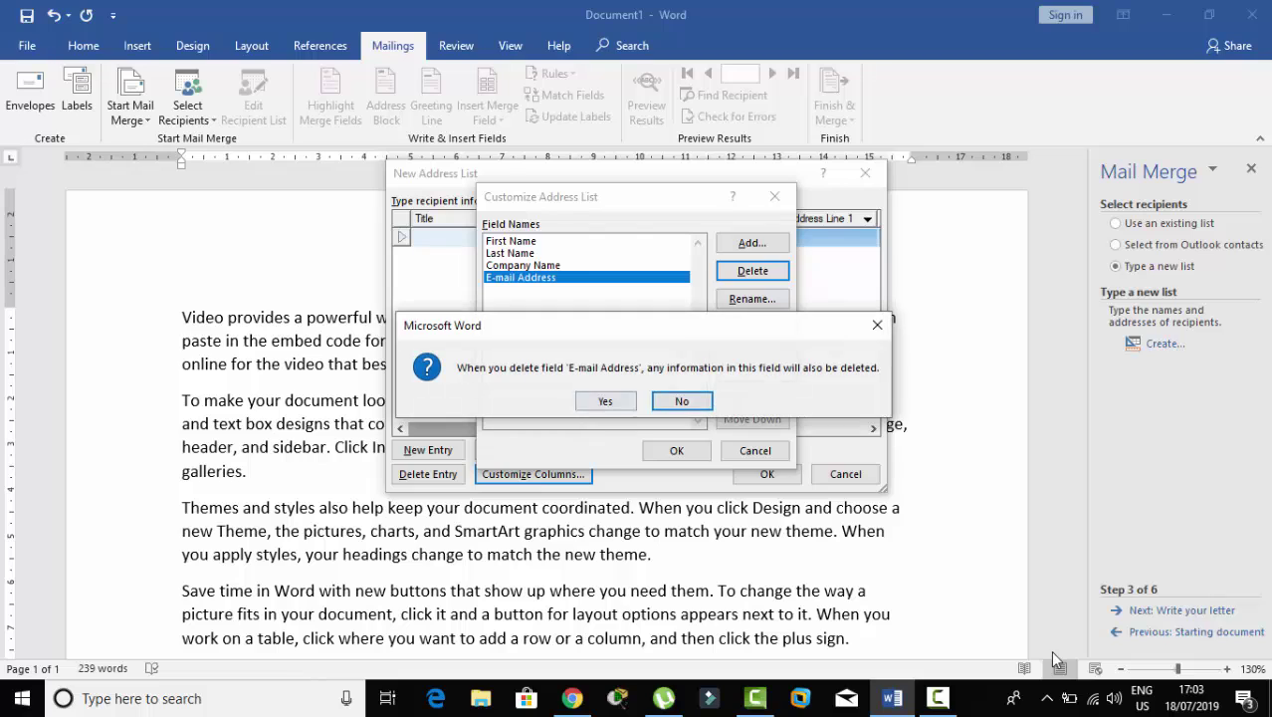
{"action": "key", "text": "Tab"}
{"action": "key", "text": "Return"}
{"action": "key", "text": "Tab"}
{"action": "key", "text": "Return"}
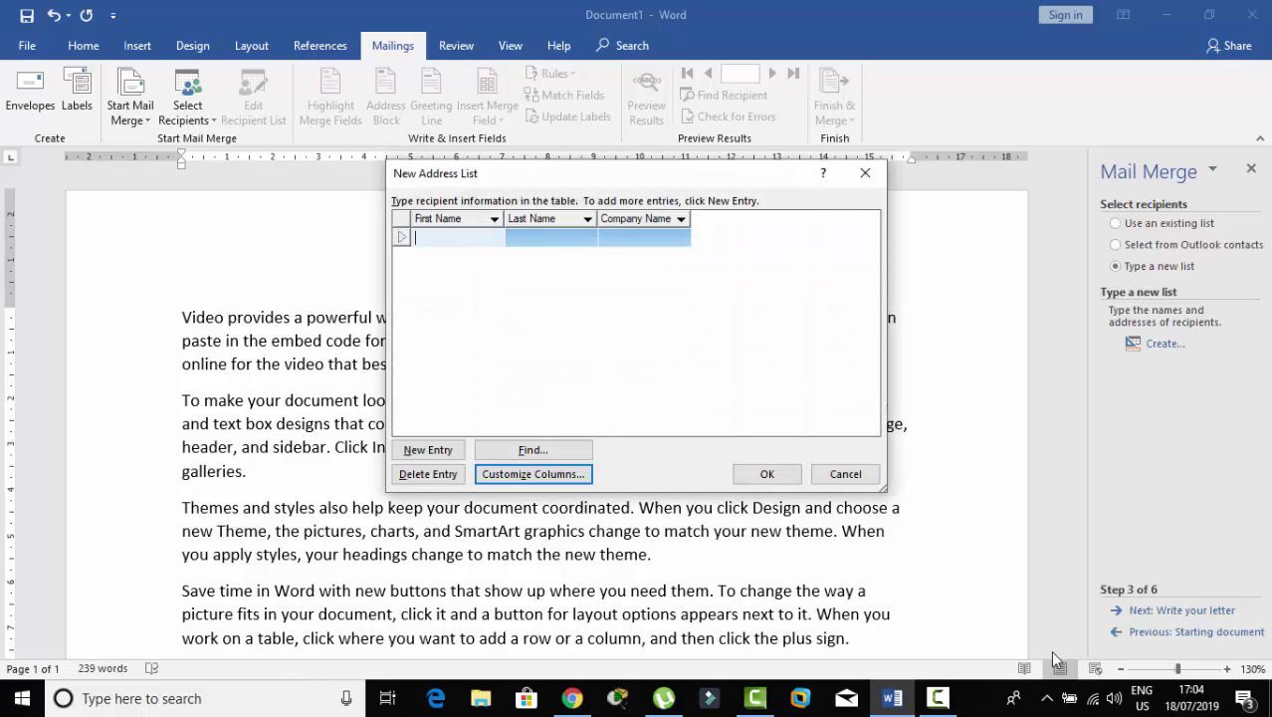
Enter the first recipient's first and last name with company samsung.
{"action": "type", "text": "rahul"}
{"action": "key", "text": "Tab"}
{"action": "type", "text": "kum"}
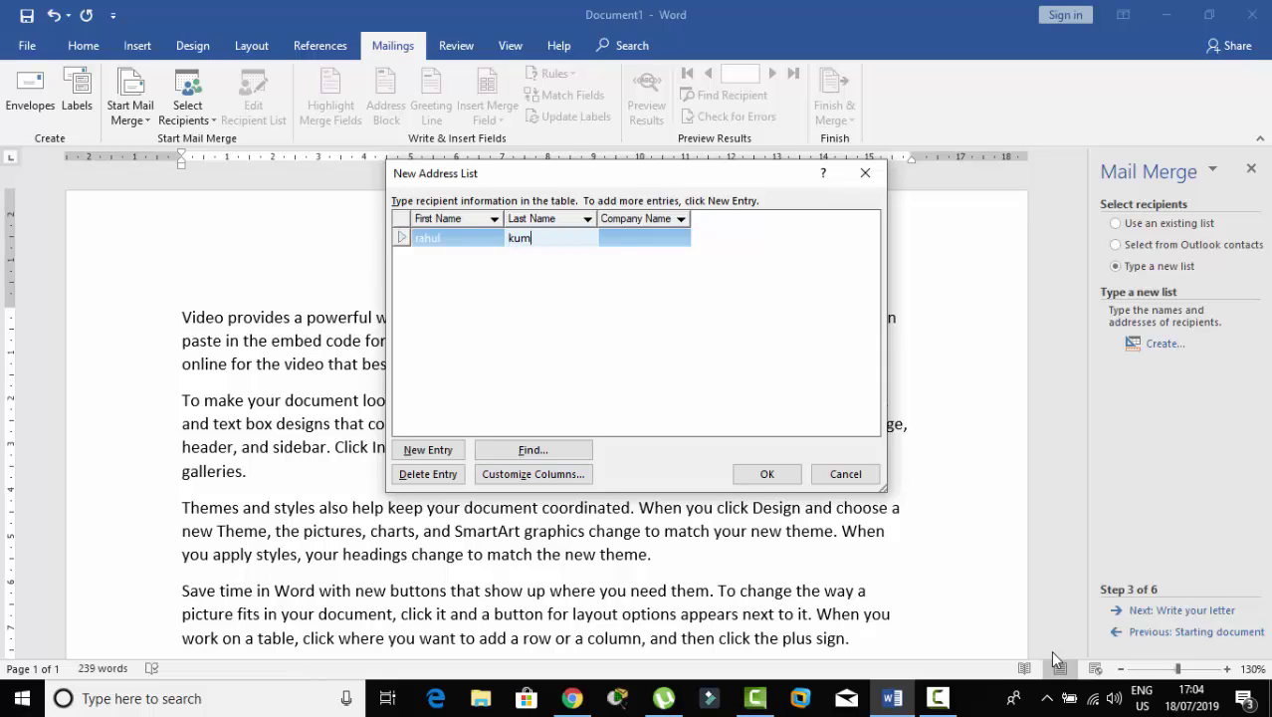
{"action": "type", "text": "ar"}
{"action": "key", "text": "Tab"}
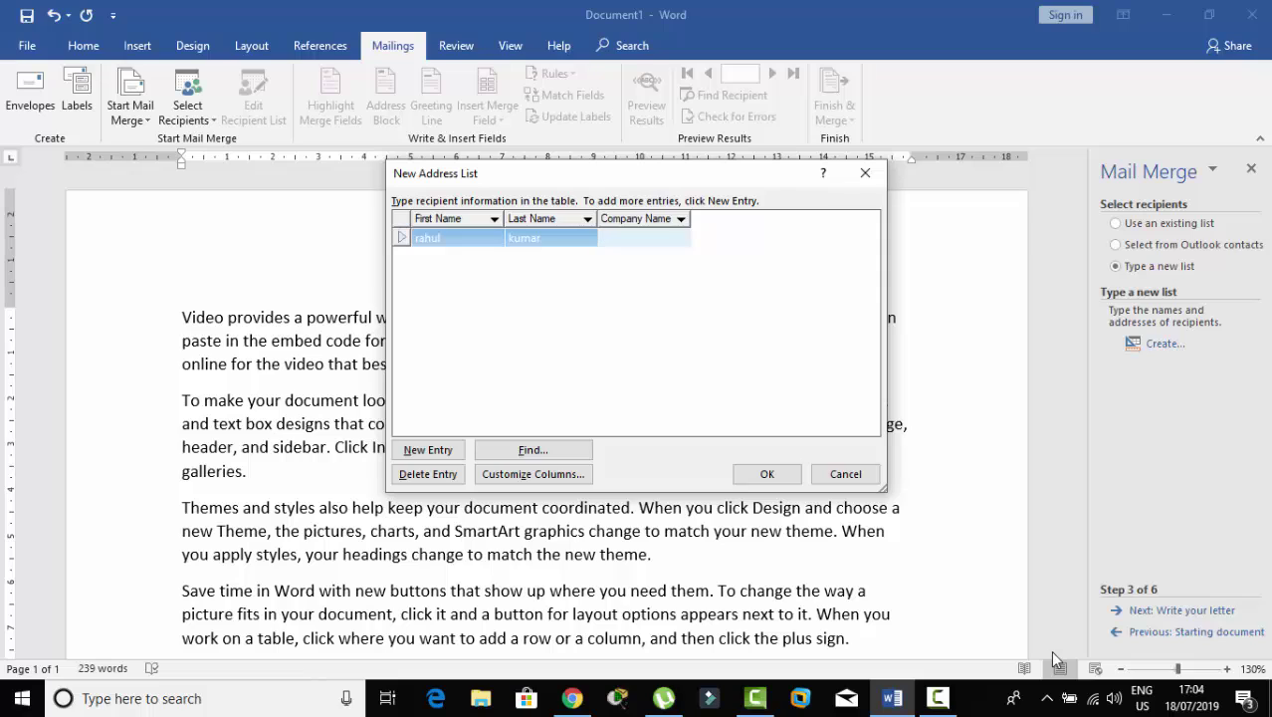
{"action": "type", "text": "sam"}
{"action": "type", "text": "sung"}
Add a second recipient's first and last name with company nokia.
{"action": "key", "text": "alt+n"}
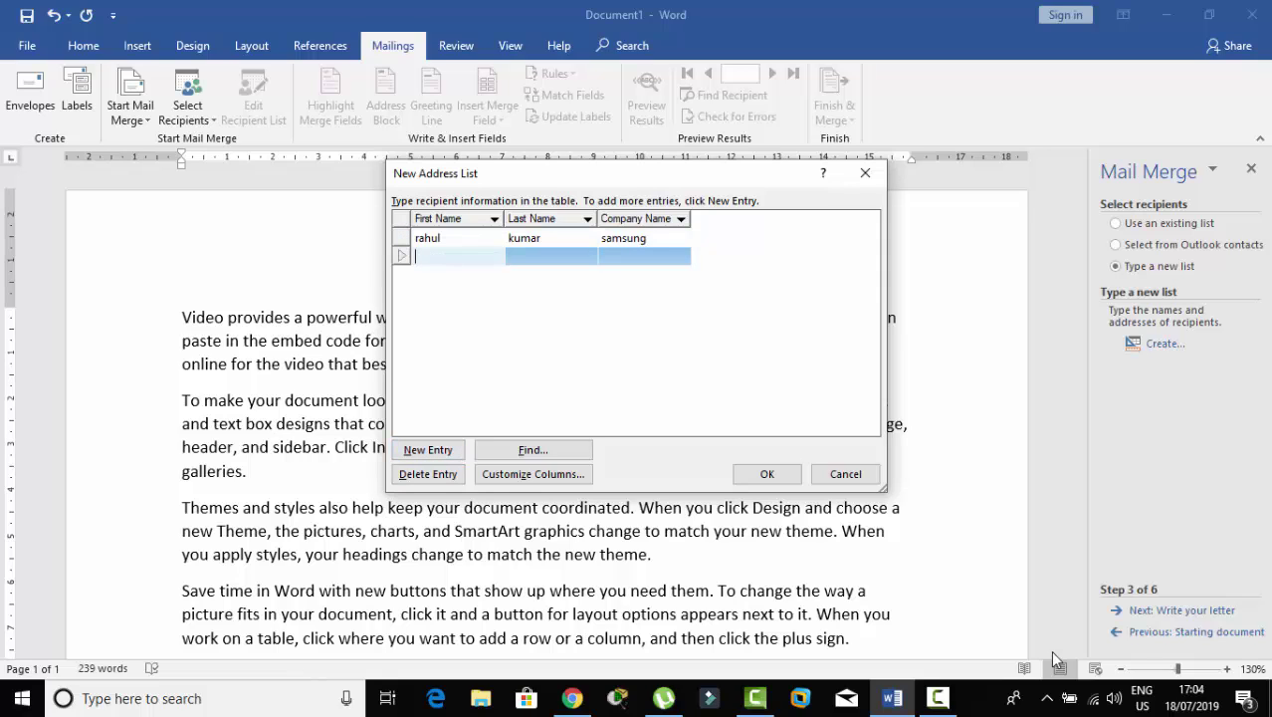
{"action": "type", "text": "mon"}
{"action": "type", "text": "ika"}
{"action": "key", "text": "Tab"}
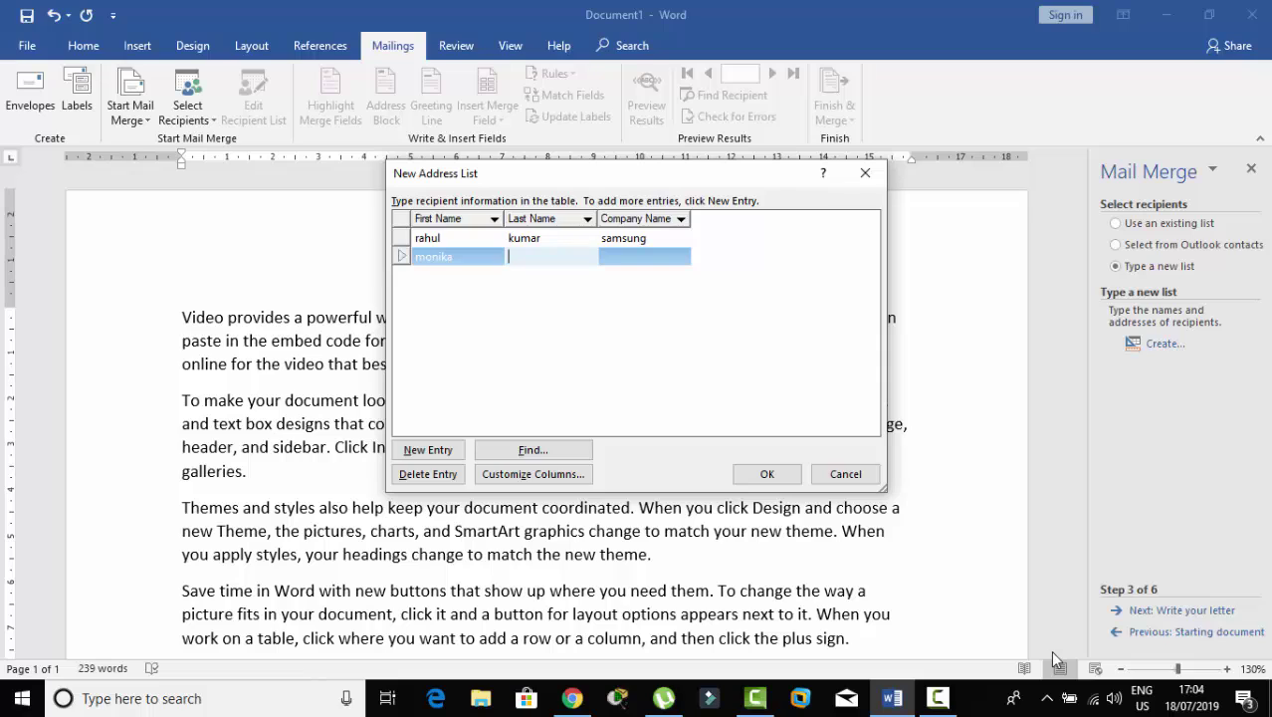
{"action": "type", "text": "rathore"}
{"action": "key", "text": "Tab"}
{"action": "type", "text": "nokia"}
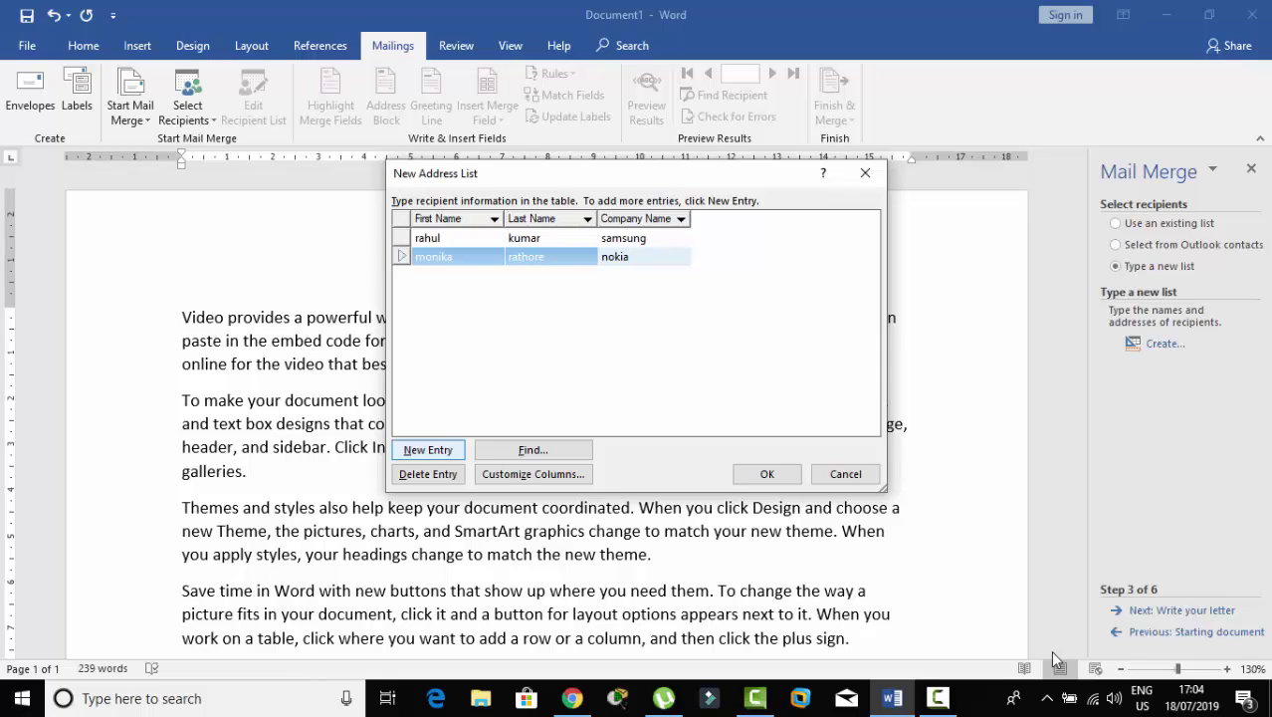
Add a third recipient's first and last name with company lenovo and accept the list.
{"action": "key", "text": "Return"}
{"action": "type", "text": "Abhi"}
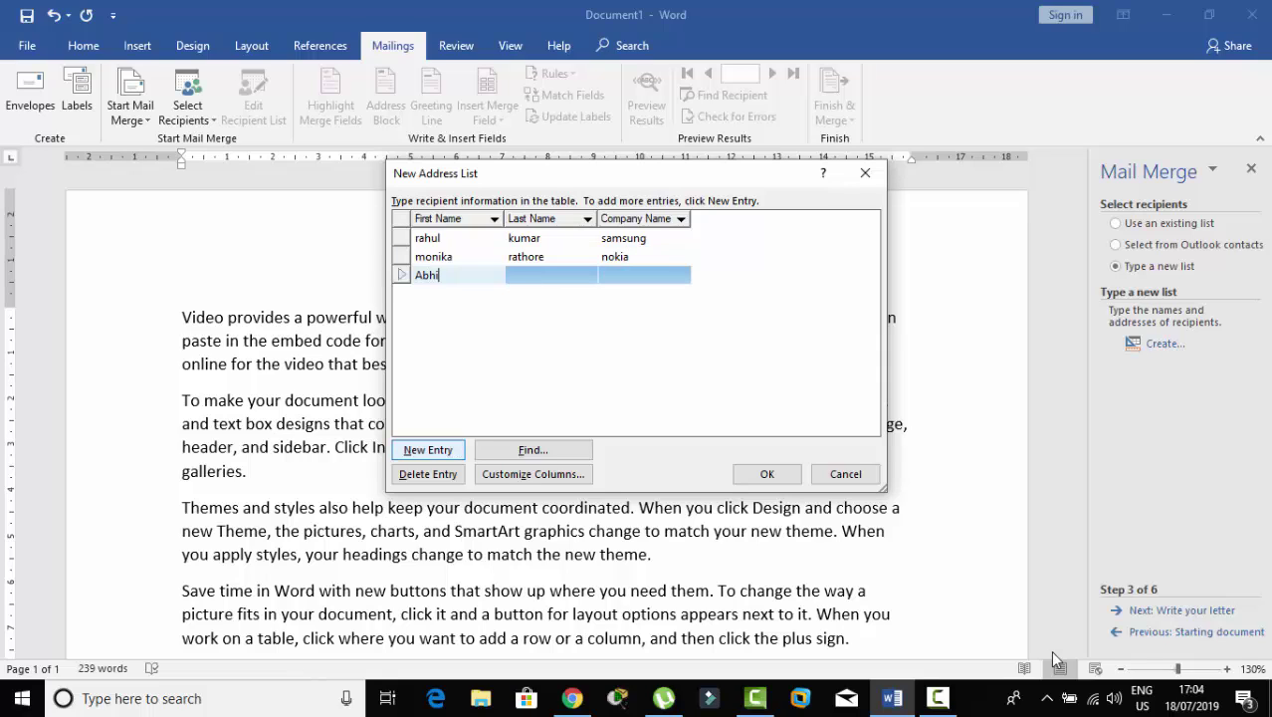
{"action": "key", "text": "Tab"}
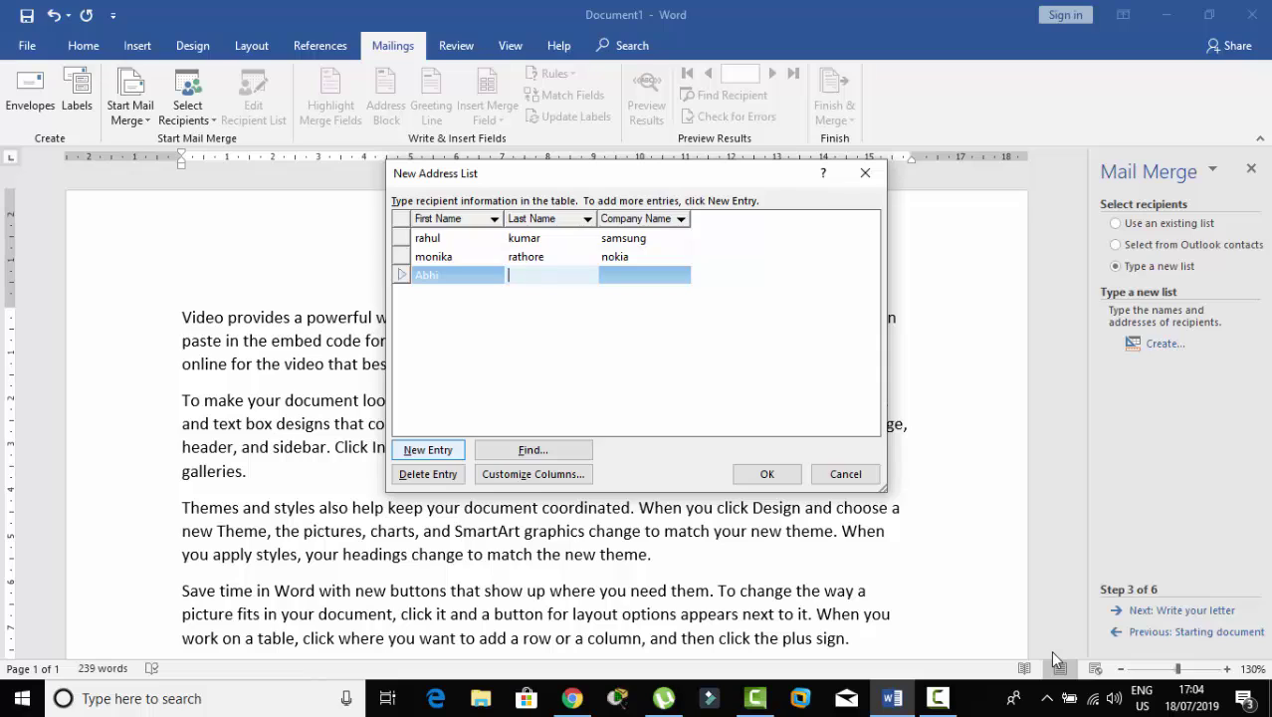
{"action": "type", "text": "khanna"}
{"action": "key", "text": "Tab"}
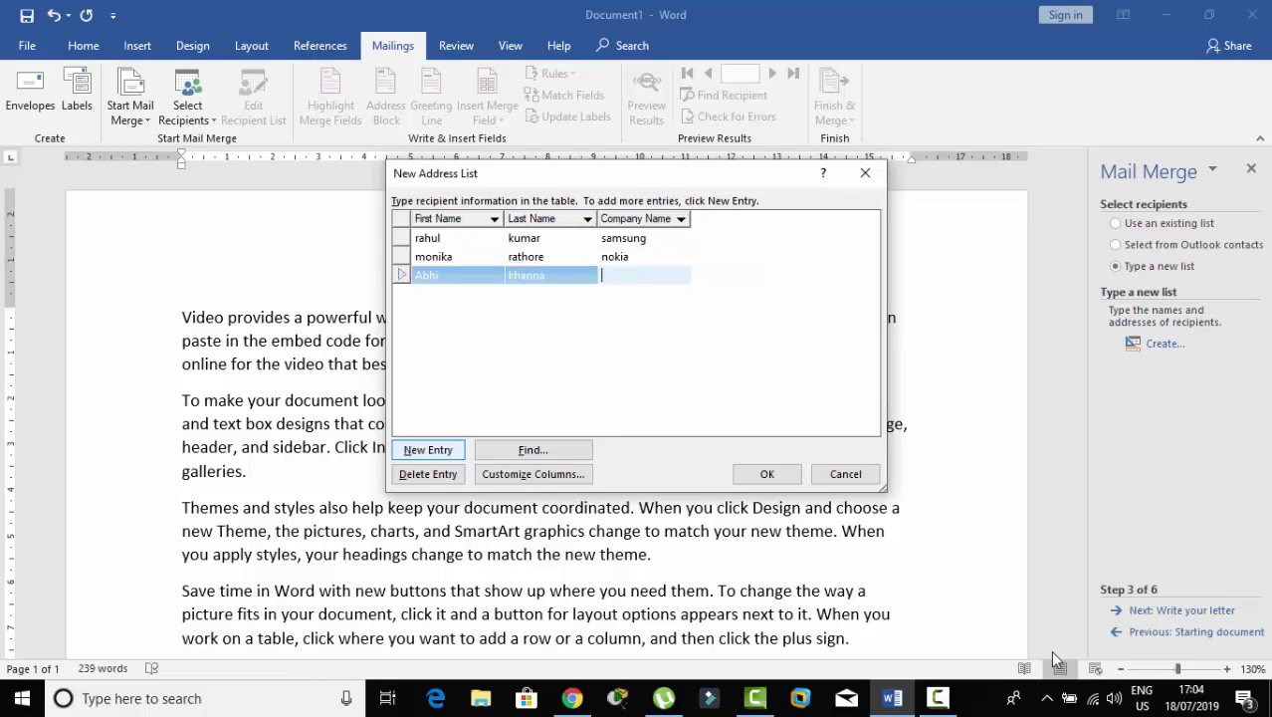
{"action": "type", "text": "leno"}
{"action": "type", "text": "vo"}
{"action": "key", "text": "Tab"}
{"action": "key", "text": "Tab"}
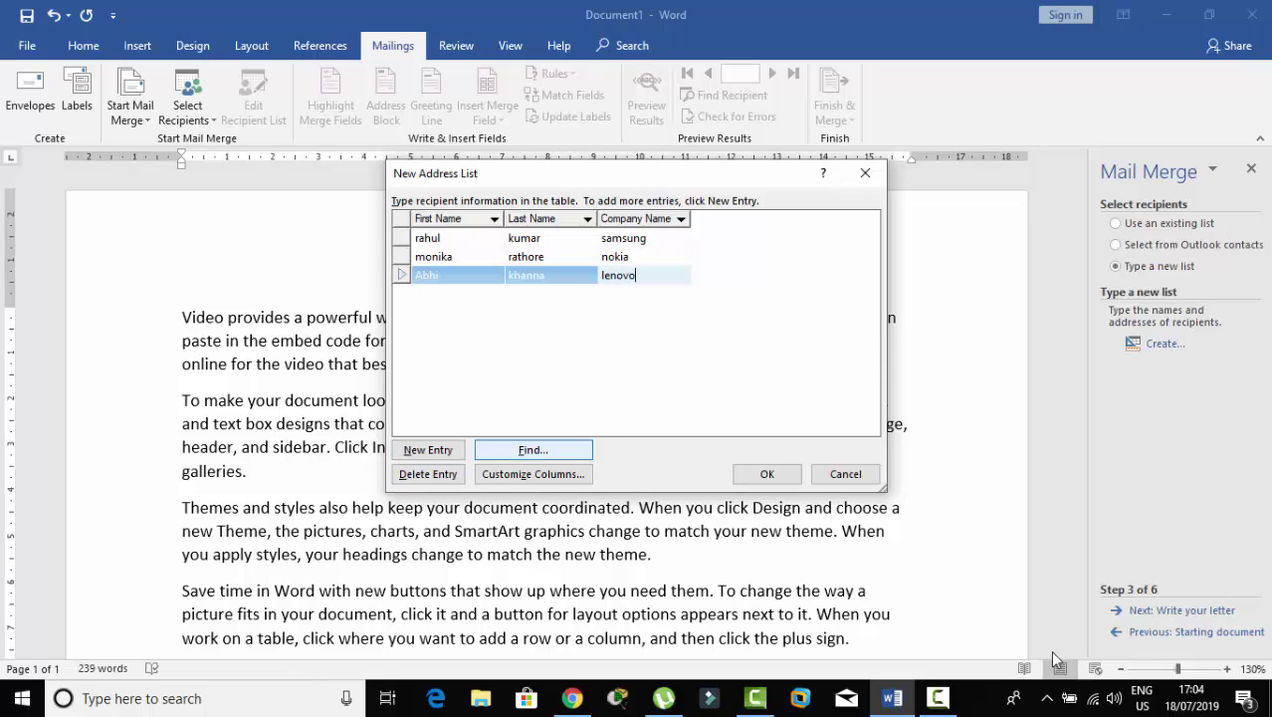
{"action": "key", "text": "Tab"}
{"action": "key", "text": "Tab"}
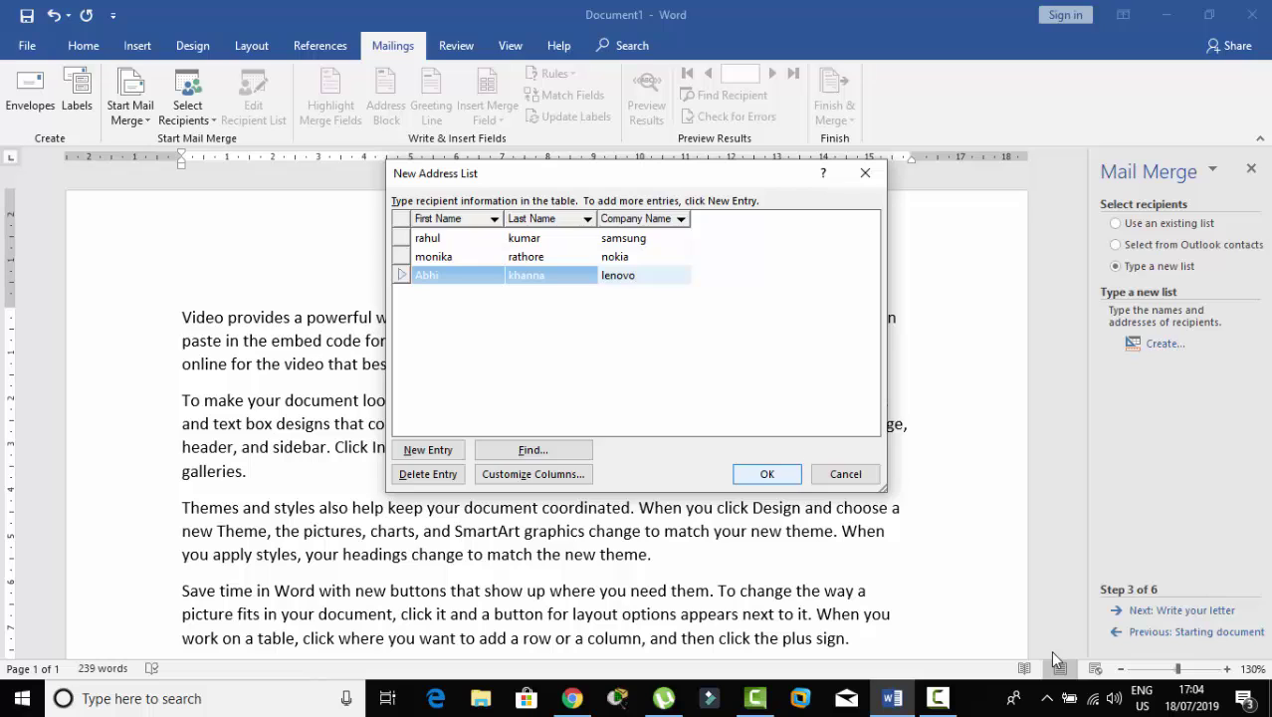
{"action": "key", "text": "Return"}
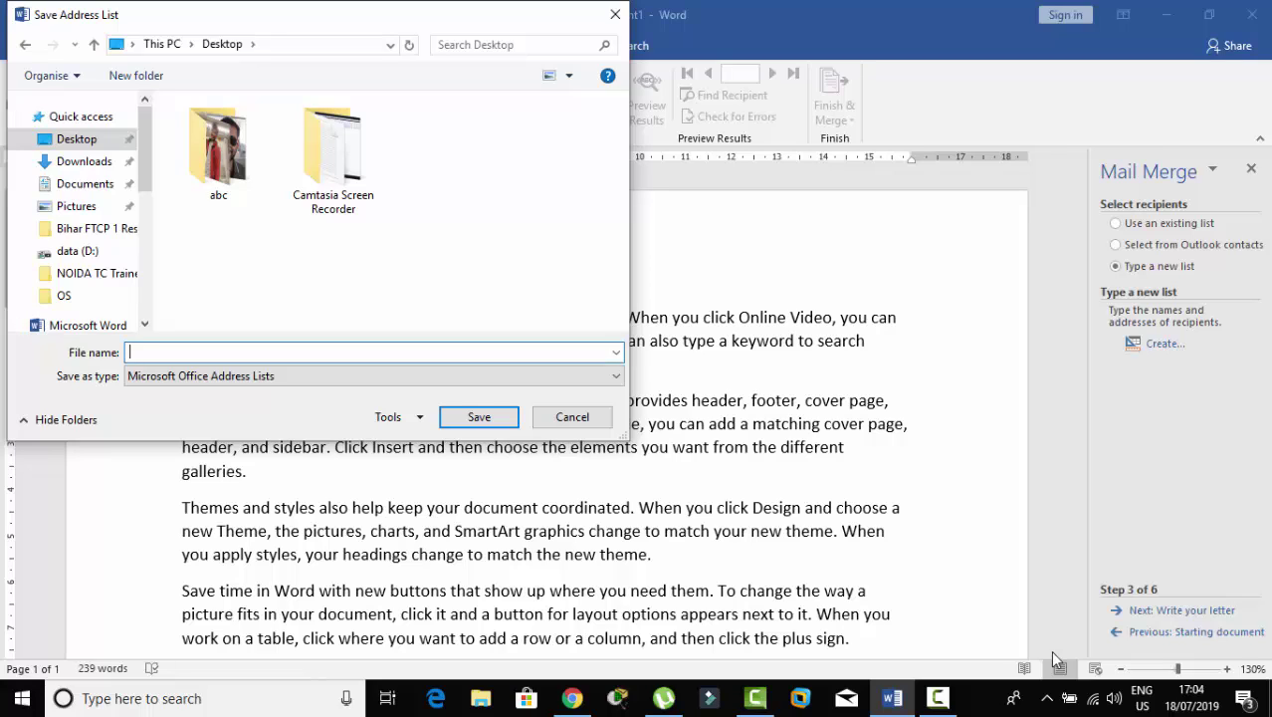
Set the save location to the abc folder on the Desktop.
{"action": "type", "text": "abc"}
{"action": "key", "text": "Return"}
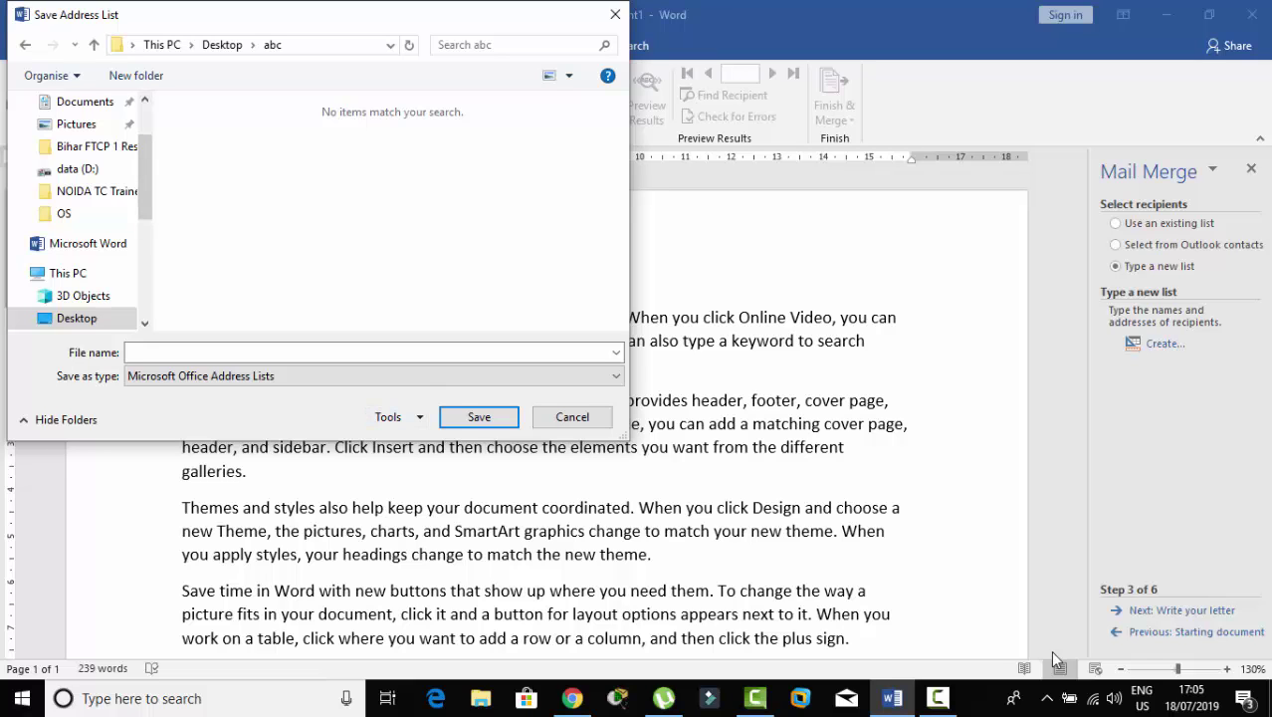
{"action": "left_click_drag", "start_coordinate": [396, 20], "coordinate": [471, 164]}
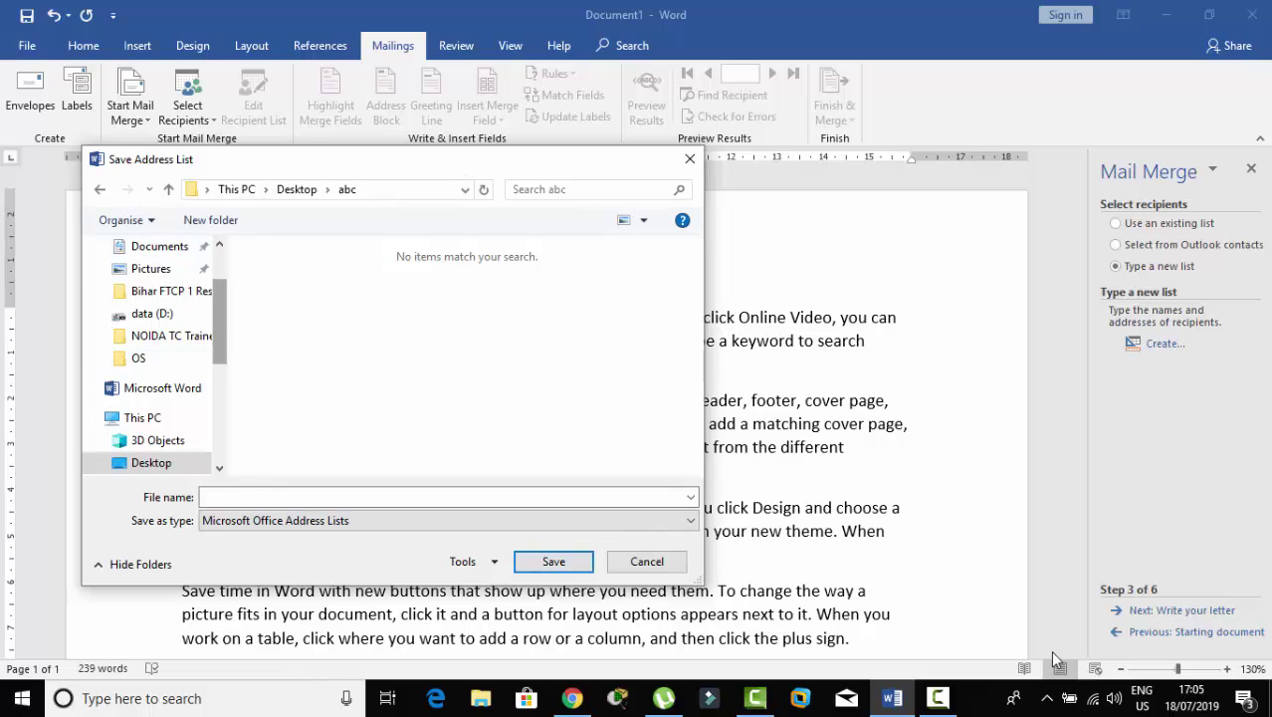
{"action": "left_click", "coordinate": [142, 417]}
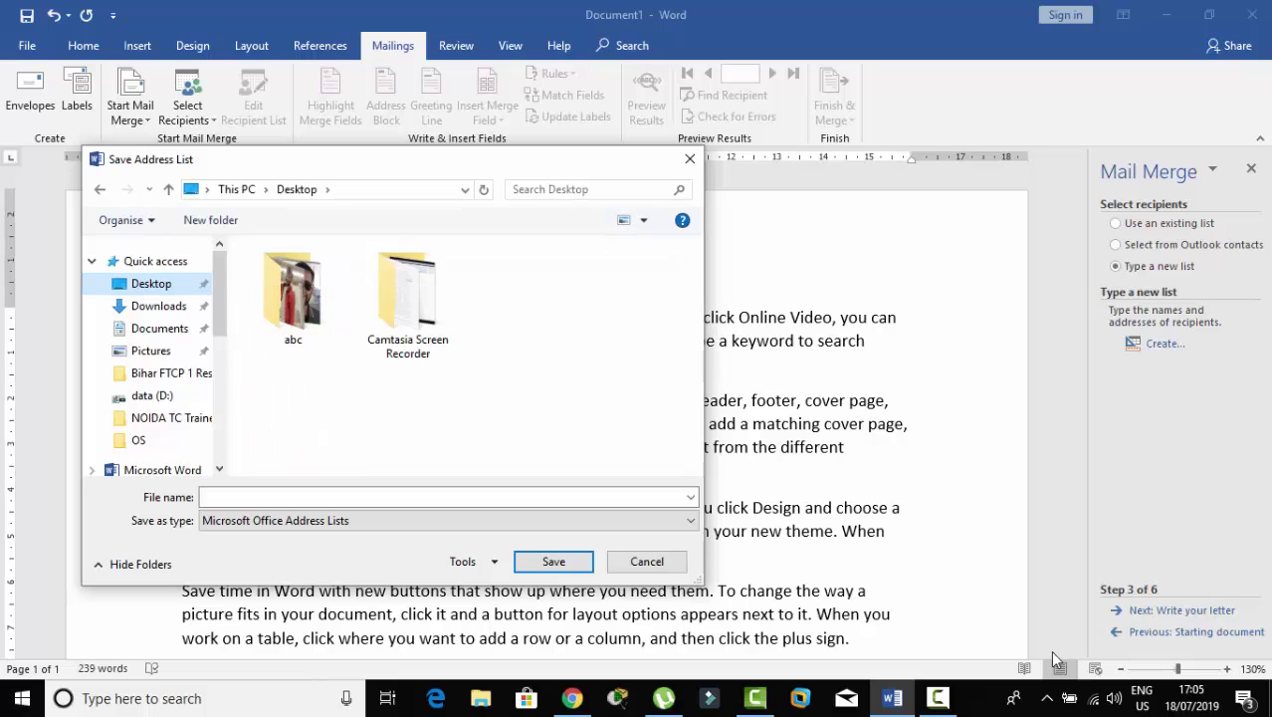
{"action": "type", "text": "ab"}
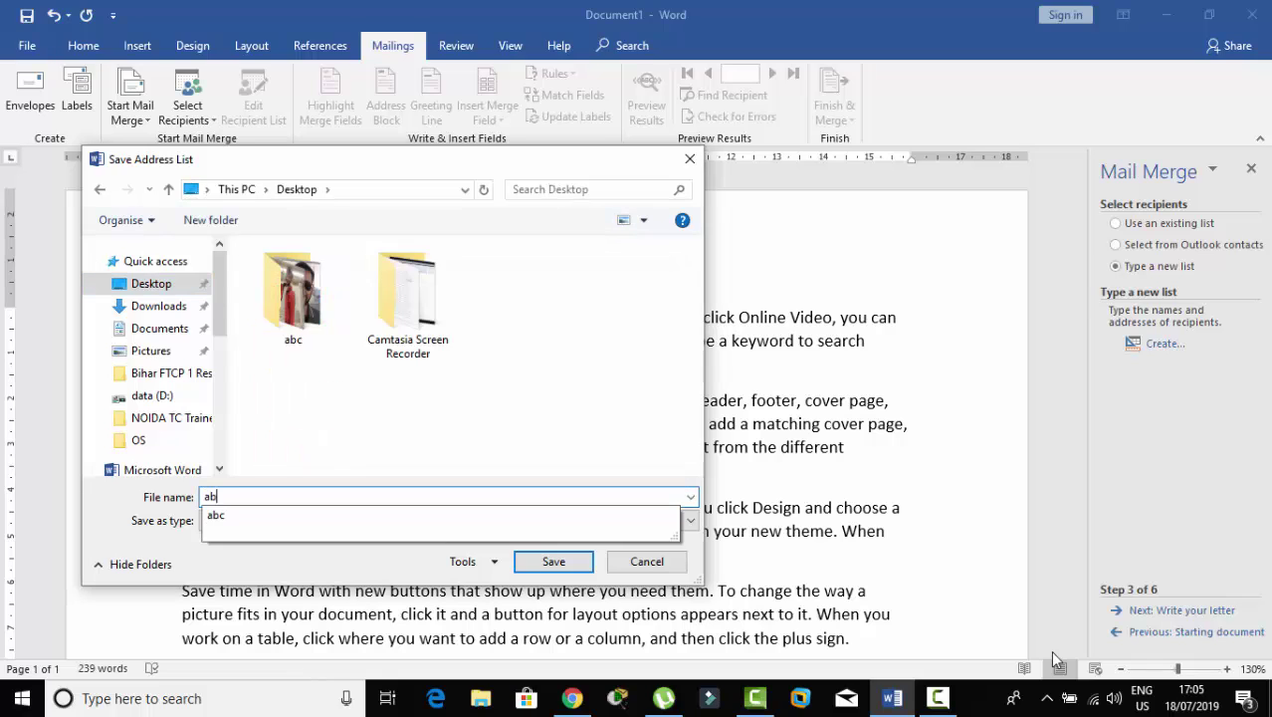
{"action": "type", "text": "c"}
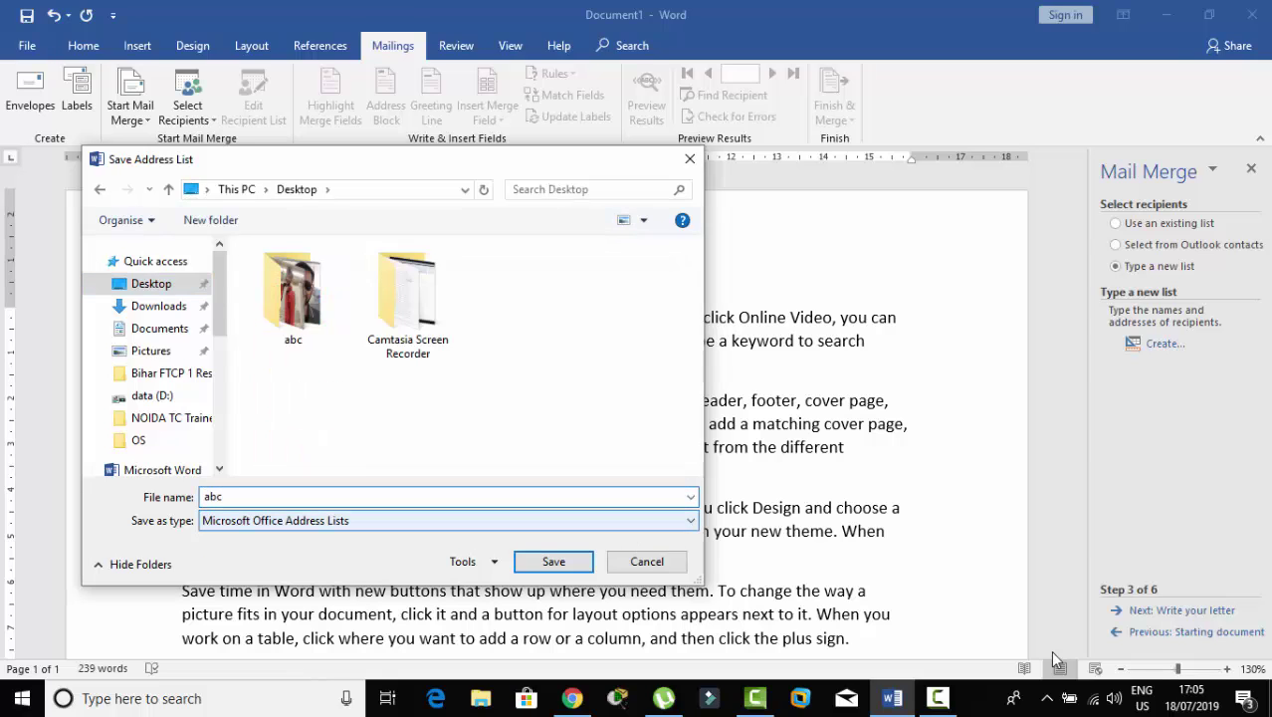
{"action": "key", "text": "Return"}
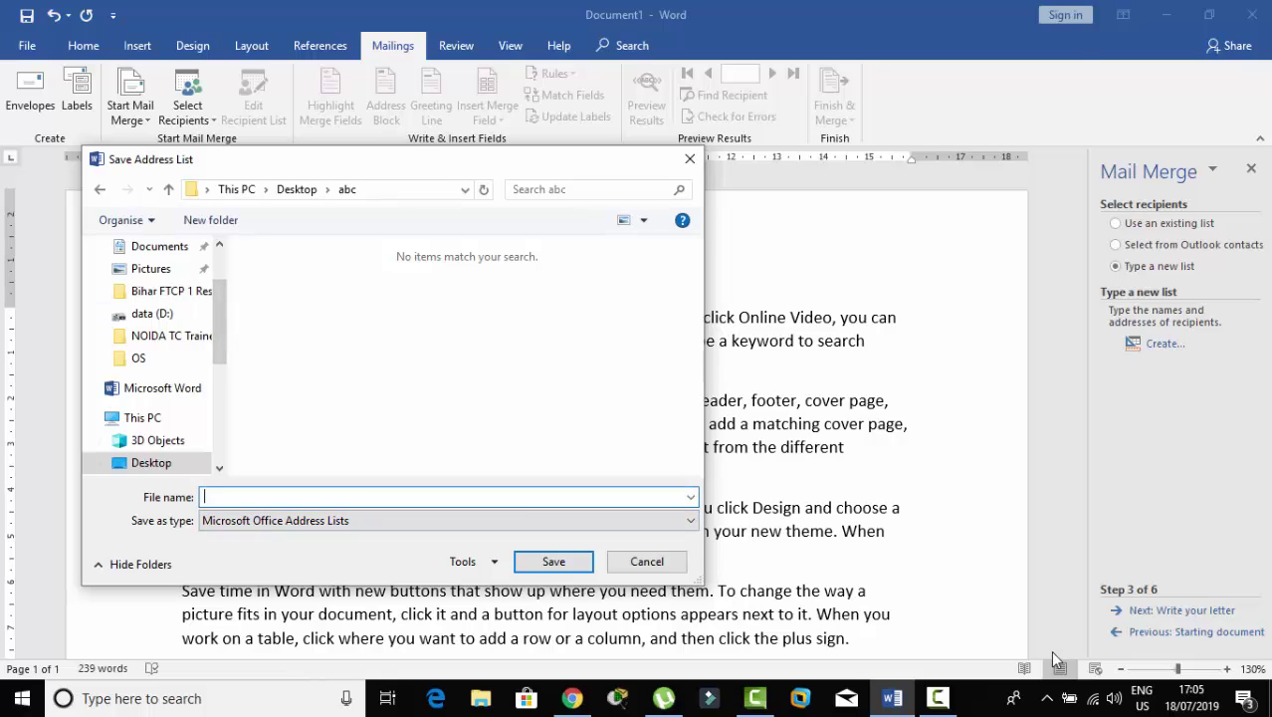
Enter ss as the address list's file name.
{"action": "type", "text": "a"}
{"action": "key", "text": "BackSpace"}
{"action": "type", "text": "ss"}
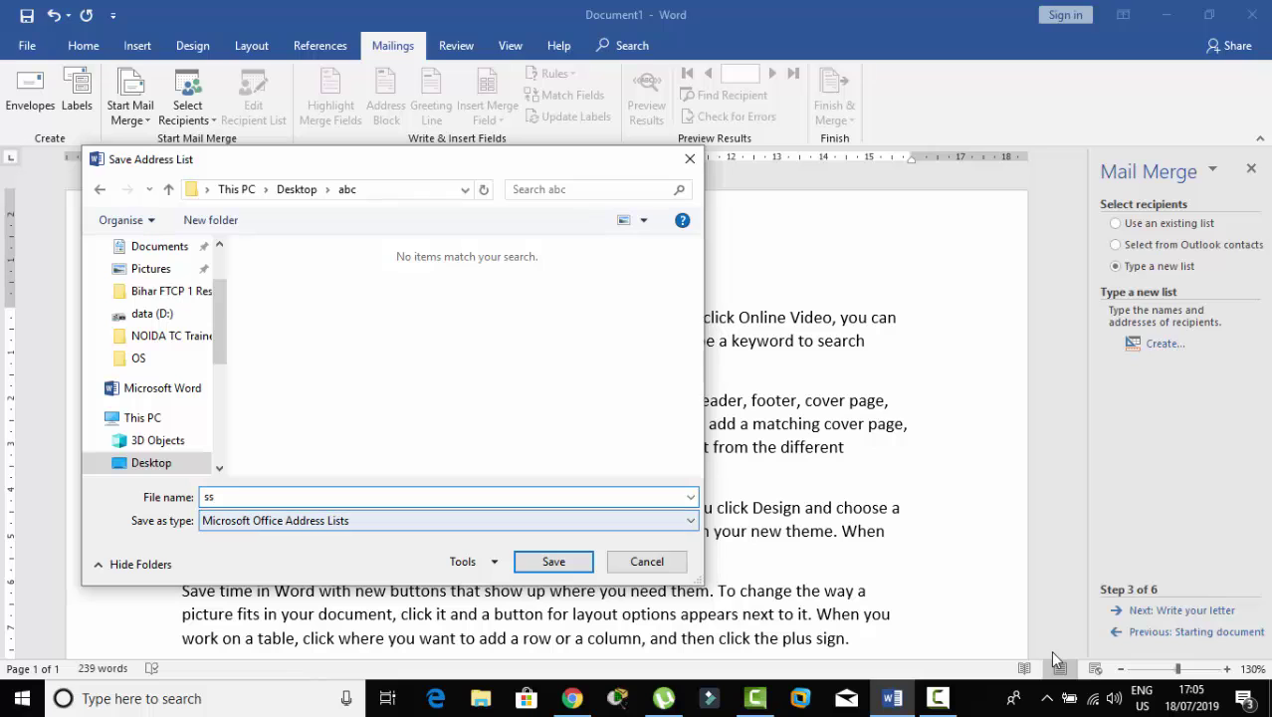
Save the list as ss.mdb and accept all three recipients for the merge.
{"action": "key", "text": "Return"}
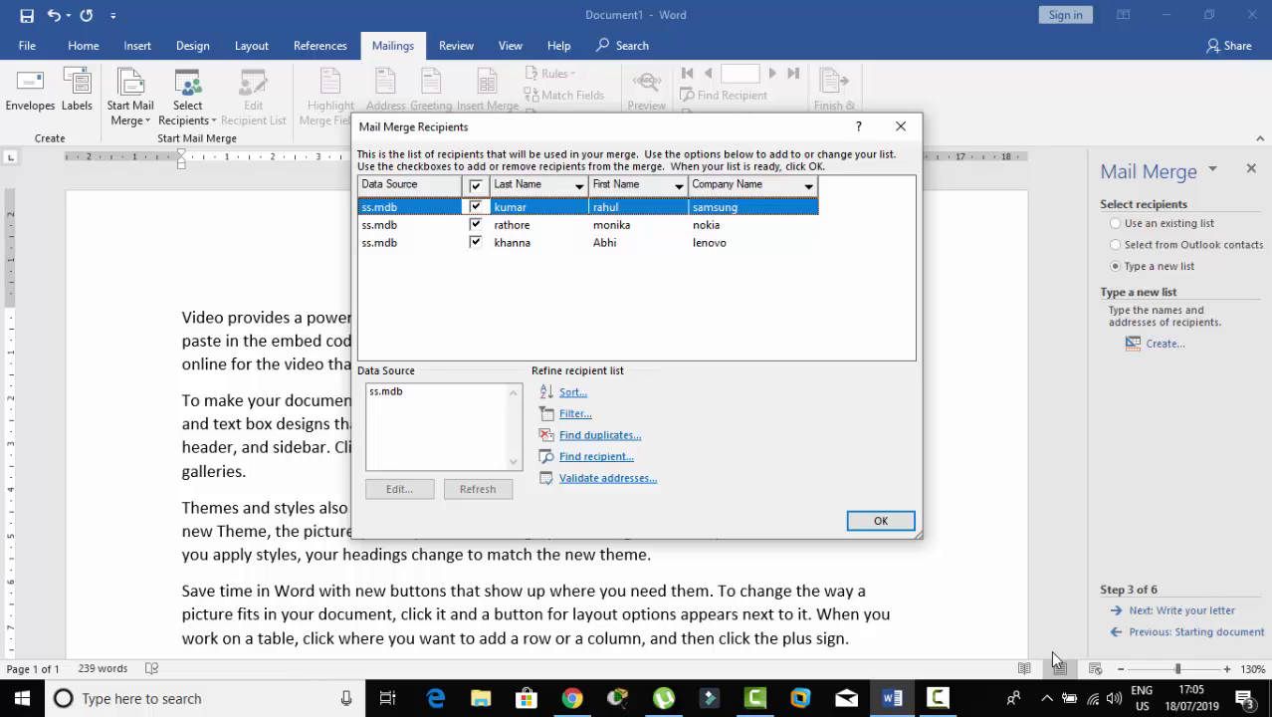
{"action": "key", "text": "Return"}
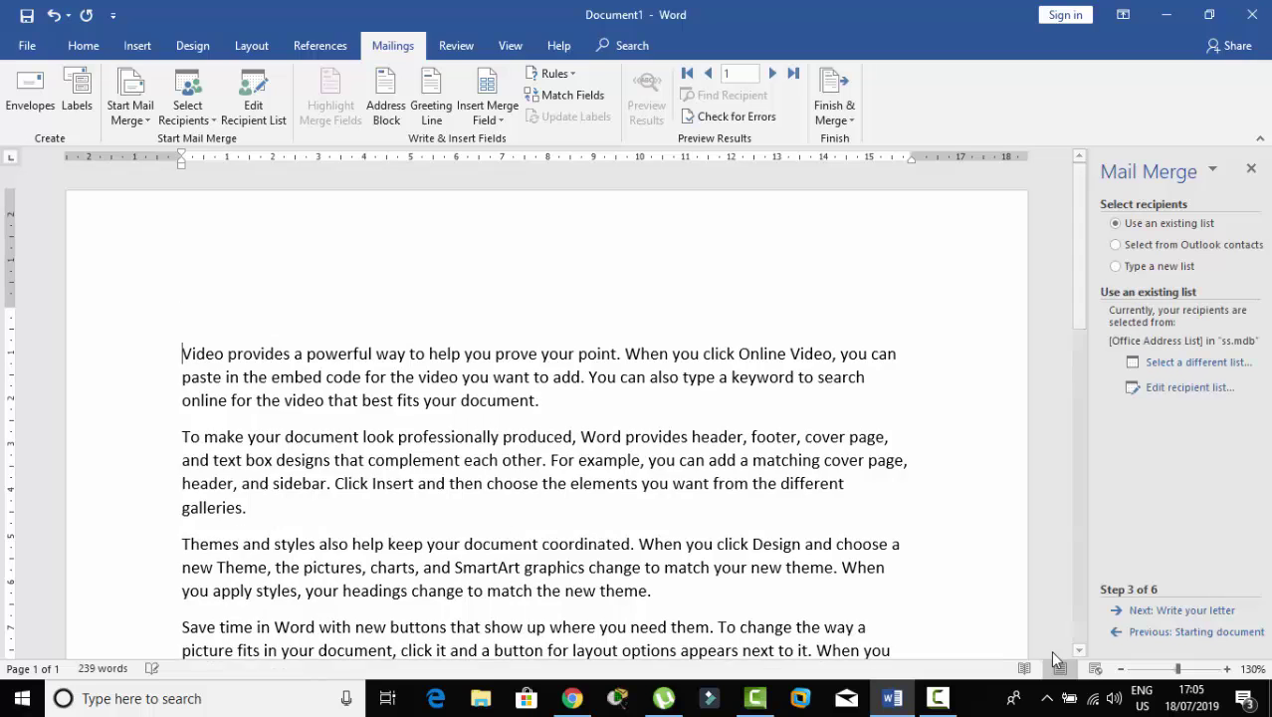
Type 'To,' on a new top line and show the Insert Merge Field list via More items.
{"action": "key", "text": "Return"}
{"action": "key", "text": "Return"}
{"action": "key", "text": "Return"}
{"action": "key", "text": "Up"}
{"action": "key", "text": "Up"}
{"action": "key", "text": "Up"}
{"action": "key", "text": "Up"}
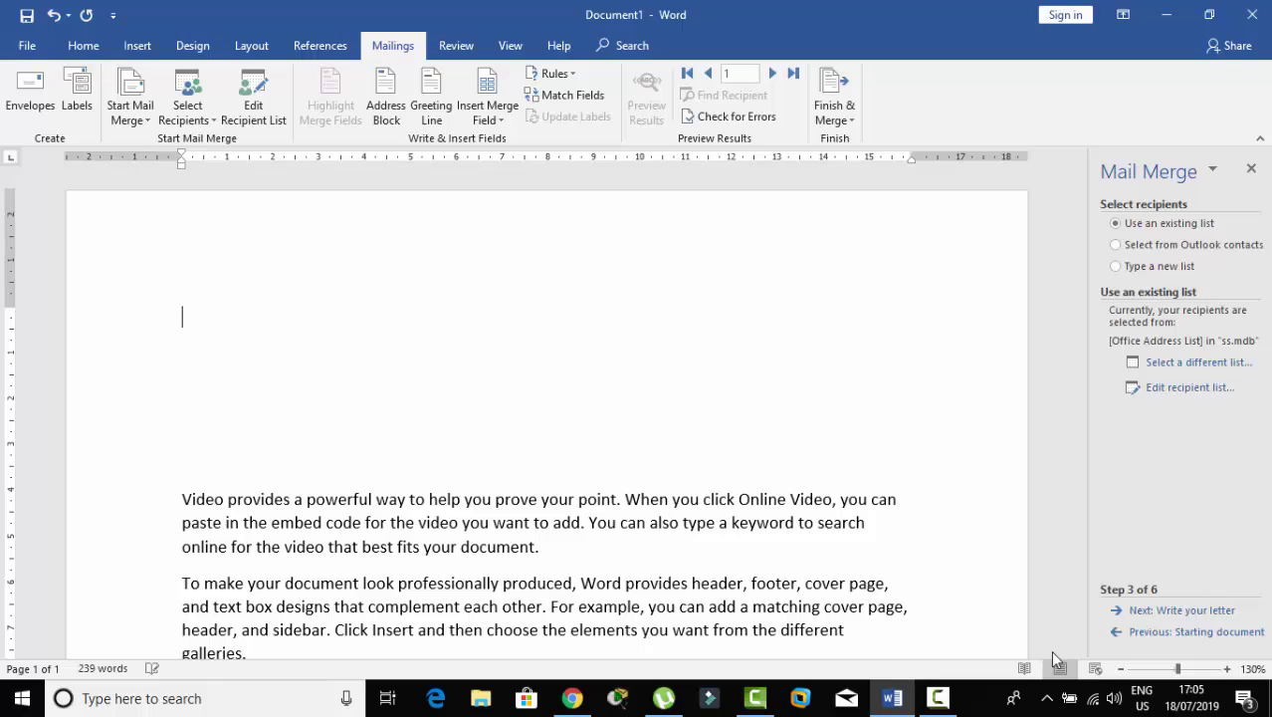
{"action": "type", "text": "T"}
{"action": "type", "text": "o,"}
{"action": "key", "text": "Return"}
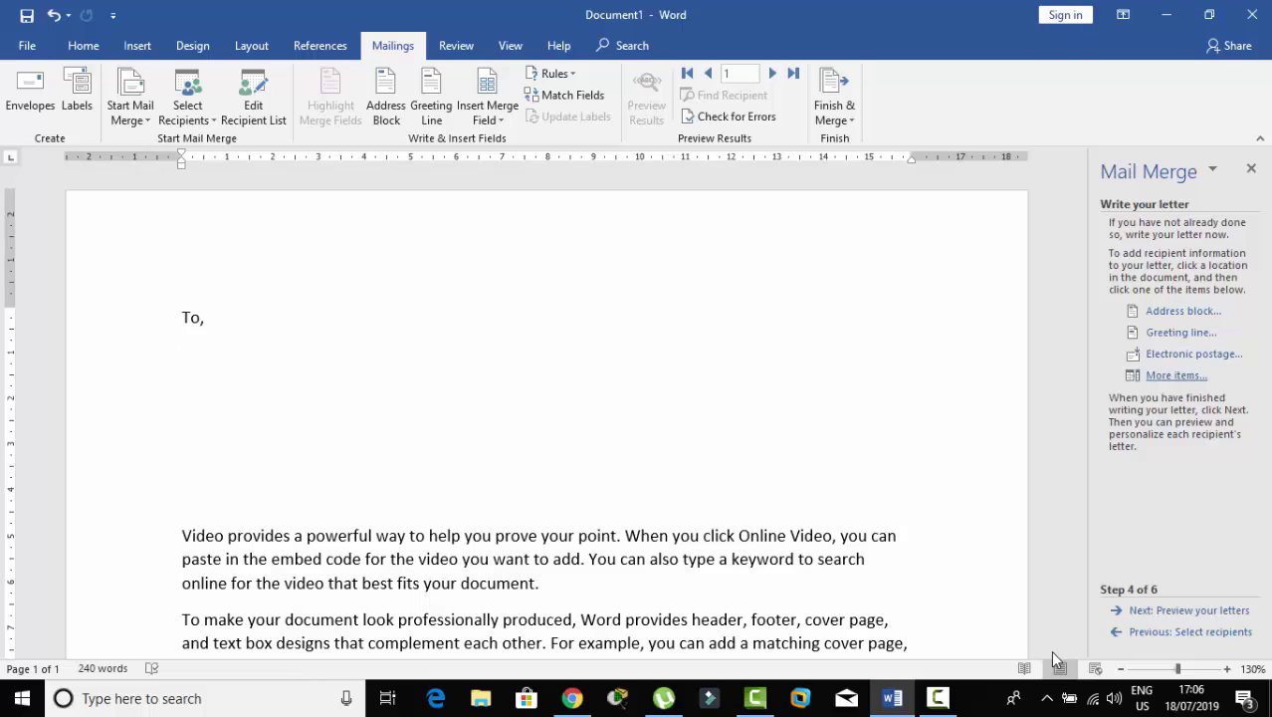
{"action": "left_click", "coordinate": [1176, 375]}
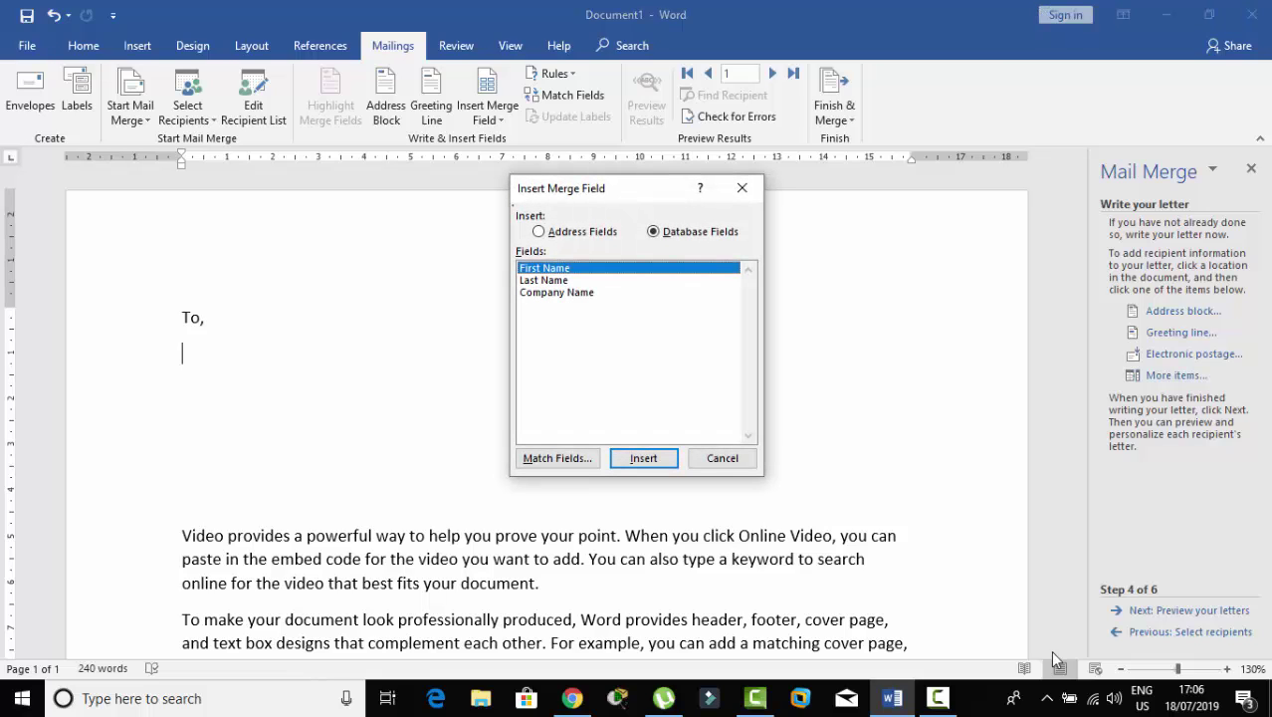
Insert the First Name, Last Name and Company Name merge fields from the field list.
{"action": "key", "text": "Return"}
{"action": "key", "text": "Down"}
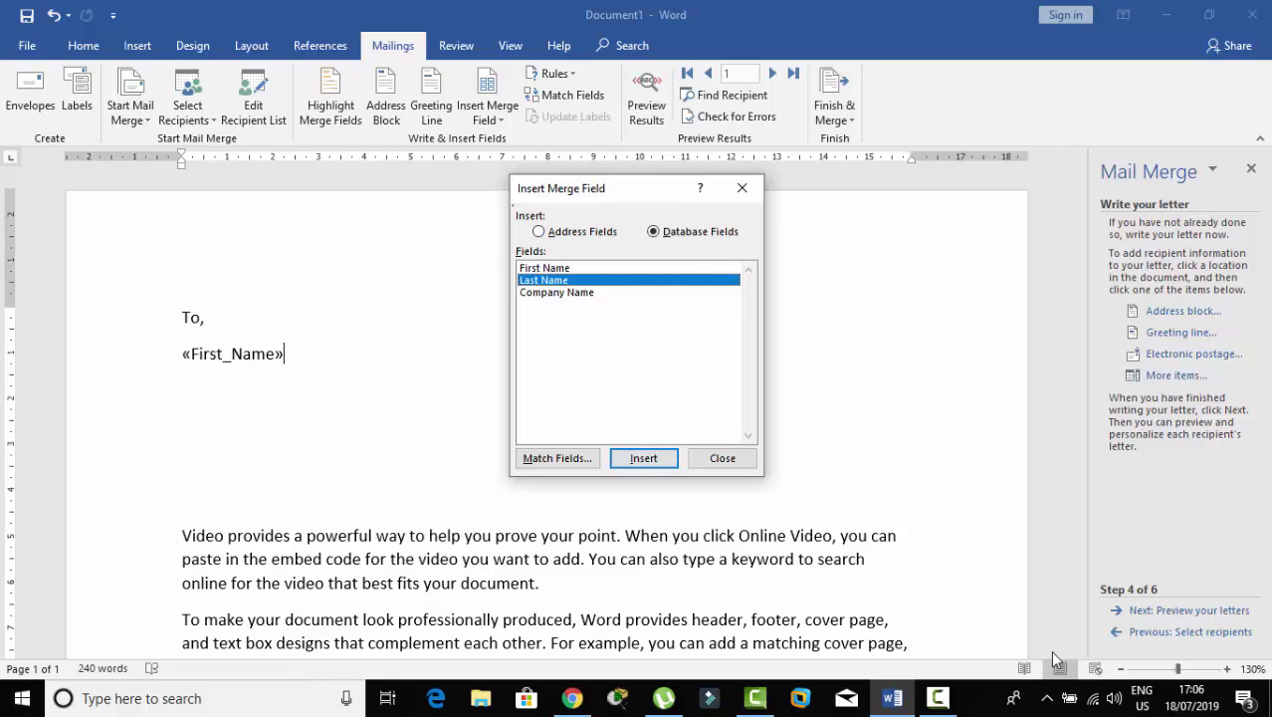
{"action": "key", "text": "Return"}
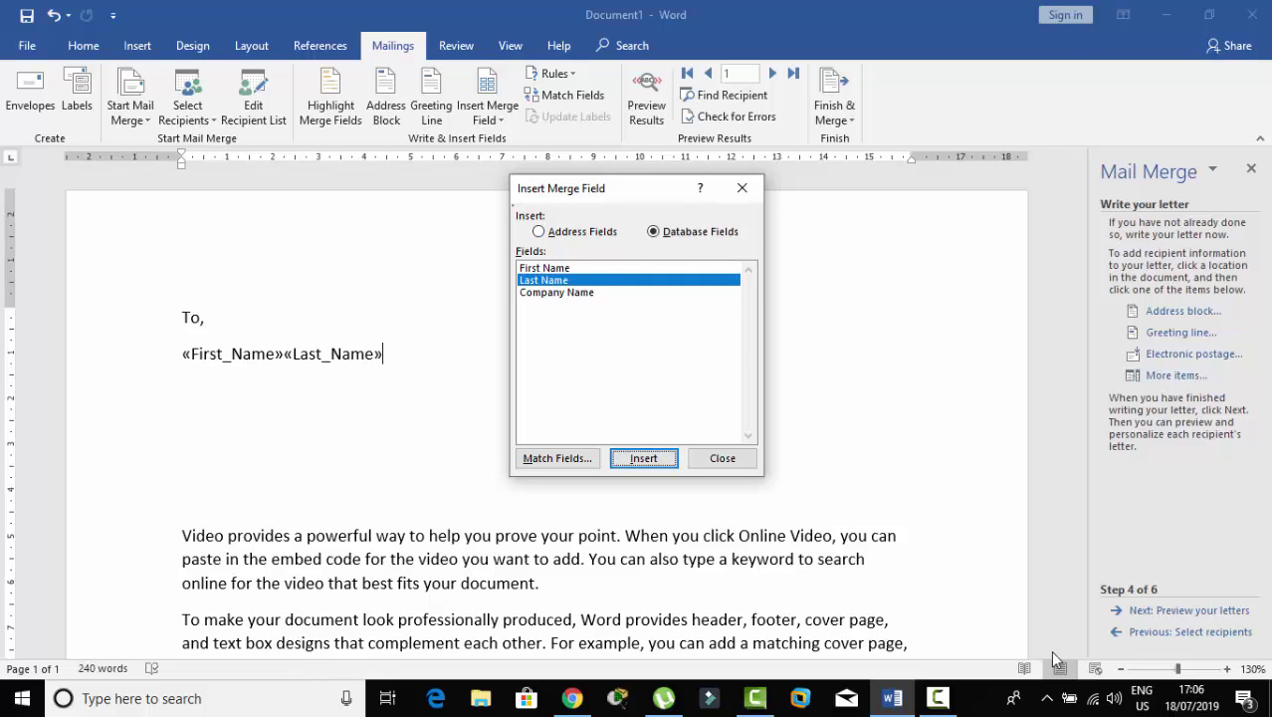
{"action": "key", "text": "Down"}
{"action": "key", "text": "Return"}
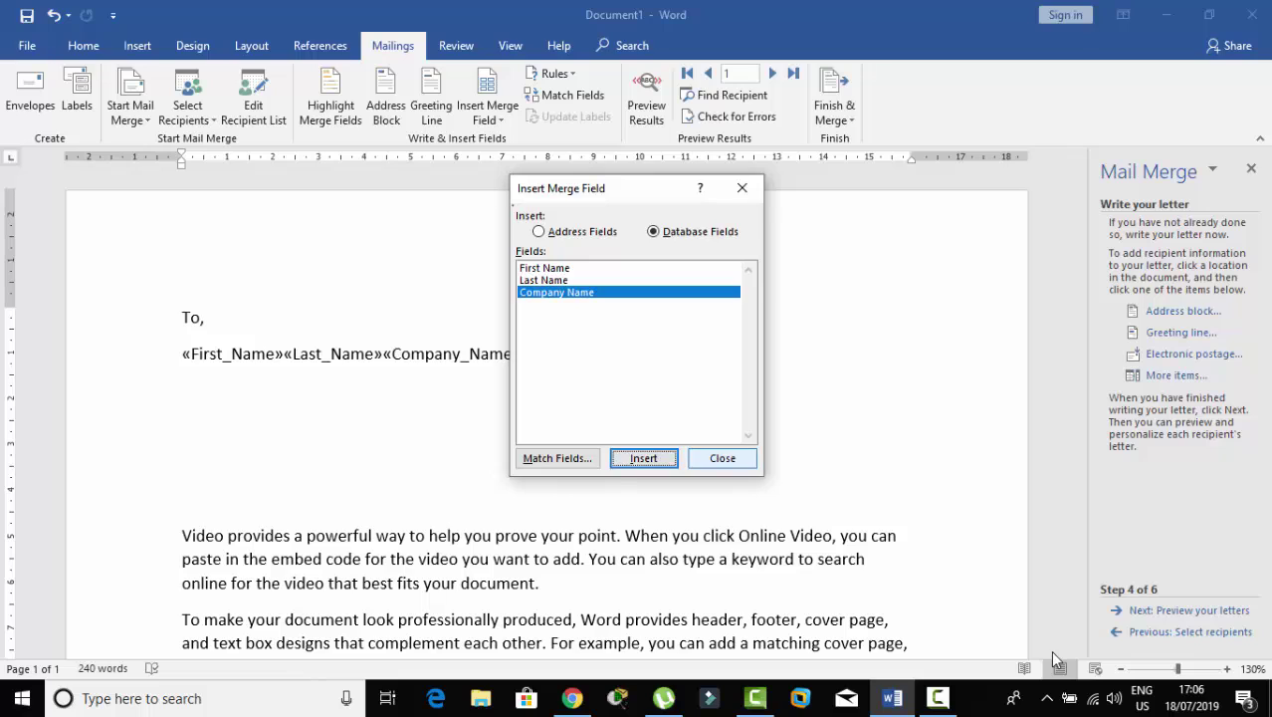
{"action": "key", "text": "Escape"}
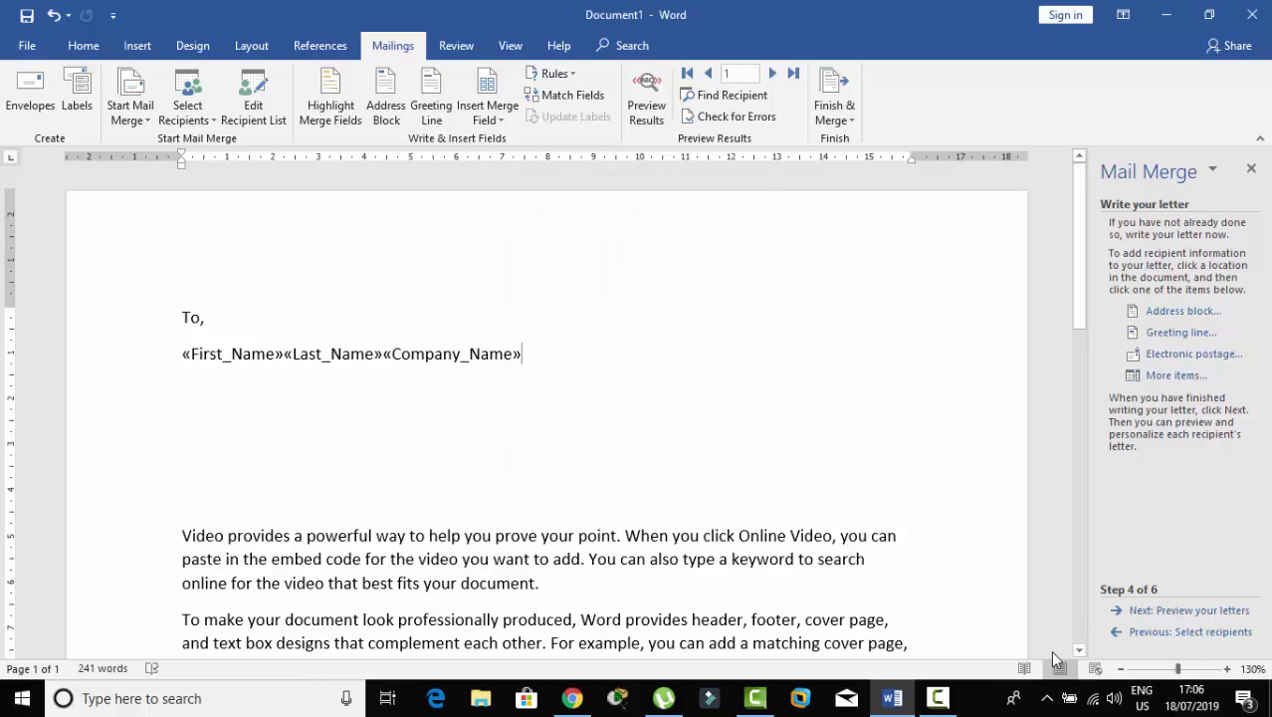
Put Company Name on its own line, space the first and last names, and preview recipient 1.
{"action": "key", "text": "Left"}
{"action": "key", "text": "Return"}
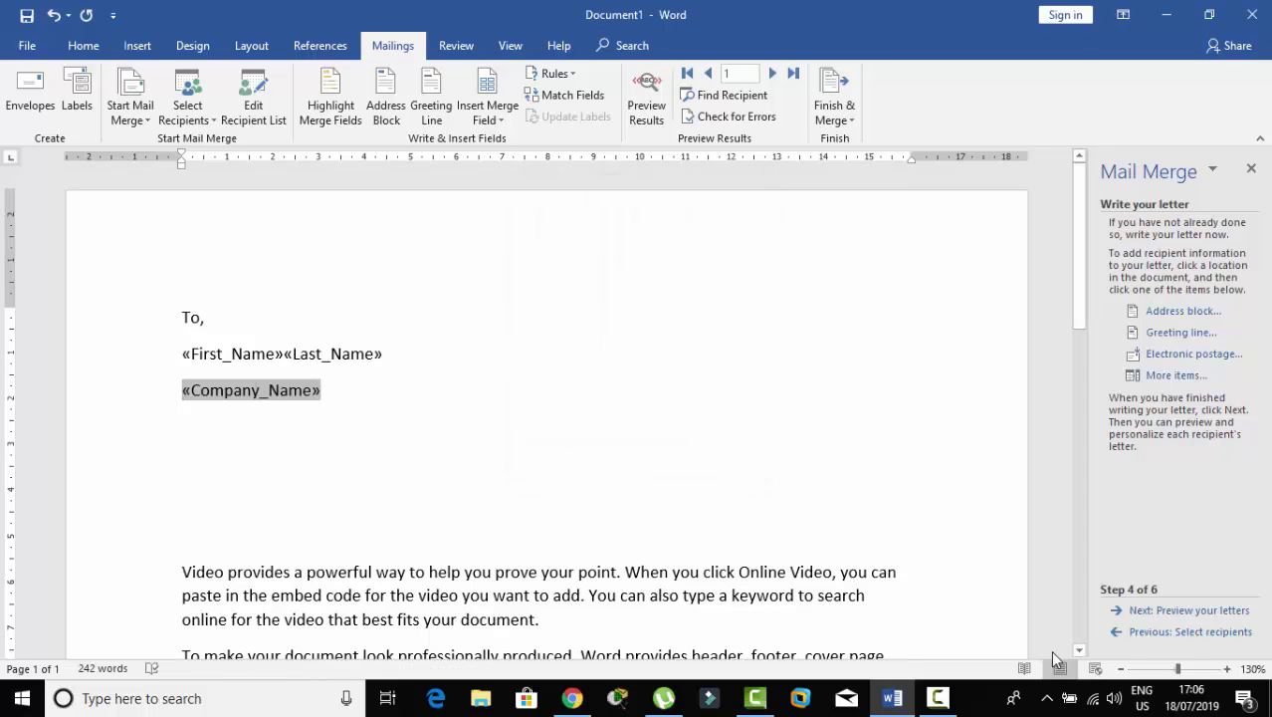
{"action": "key", "text": "Up"}
{"action": "key", "text": "ctrl+Right"}
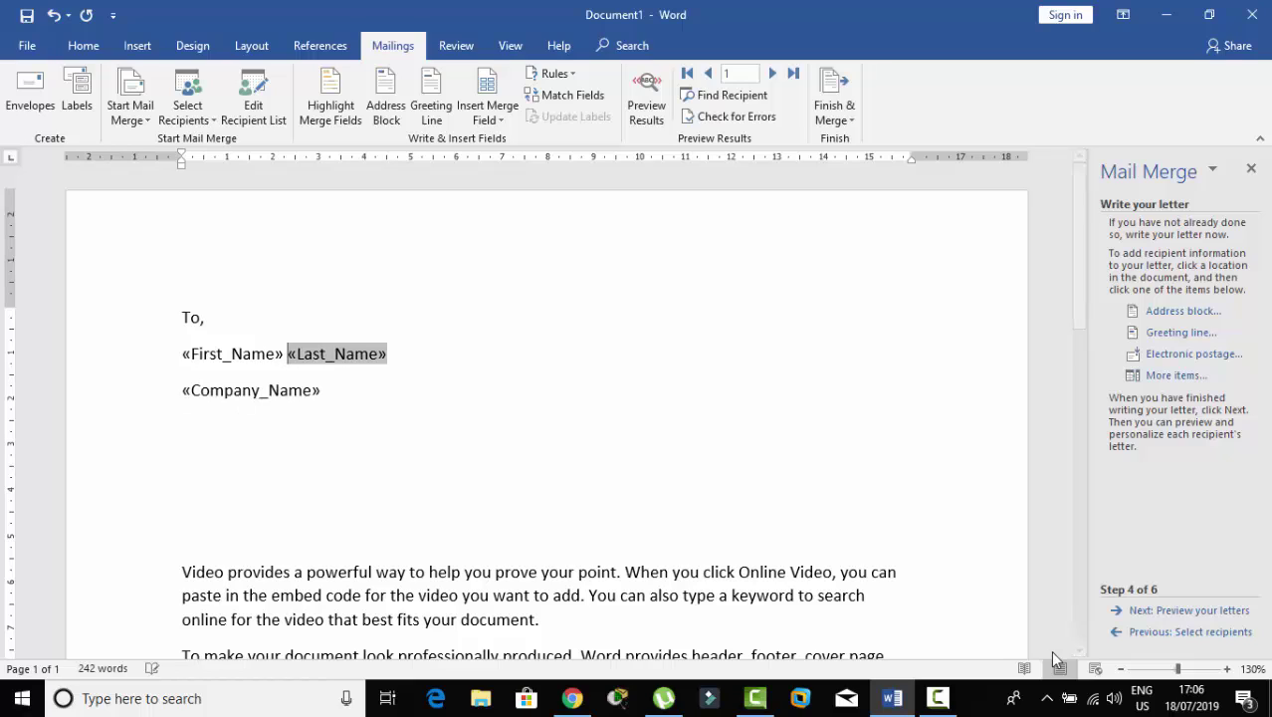
{"action": "key", "text": "End"}
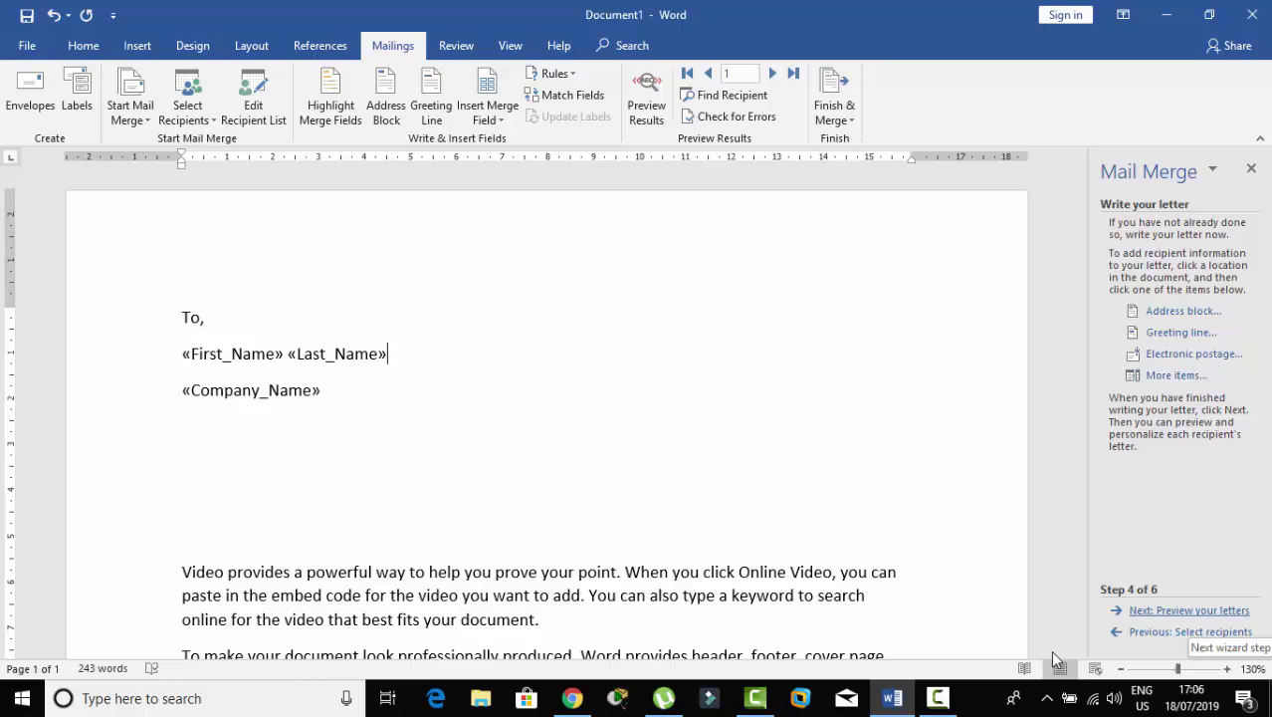
{"action": "key", "text": "alt+shift+k"}
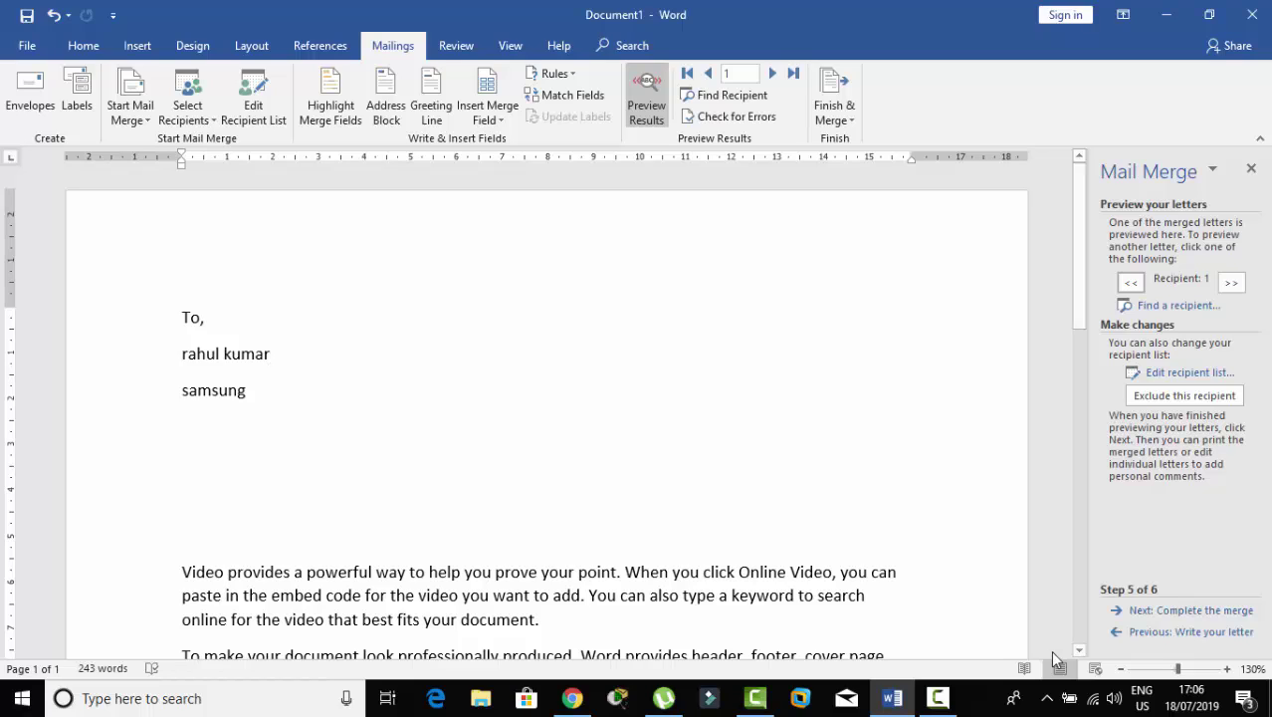
Preview the letters for recipients 2 and 3, then switch to the YouTube channel in Chrome.
{"action": "left_click", "coordinate": [1231, 281]}
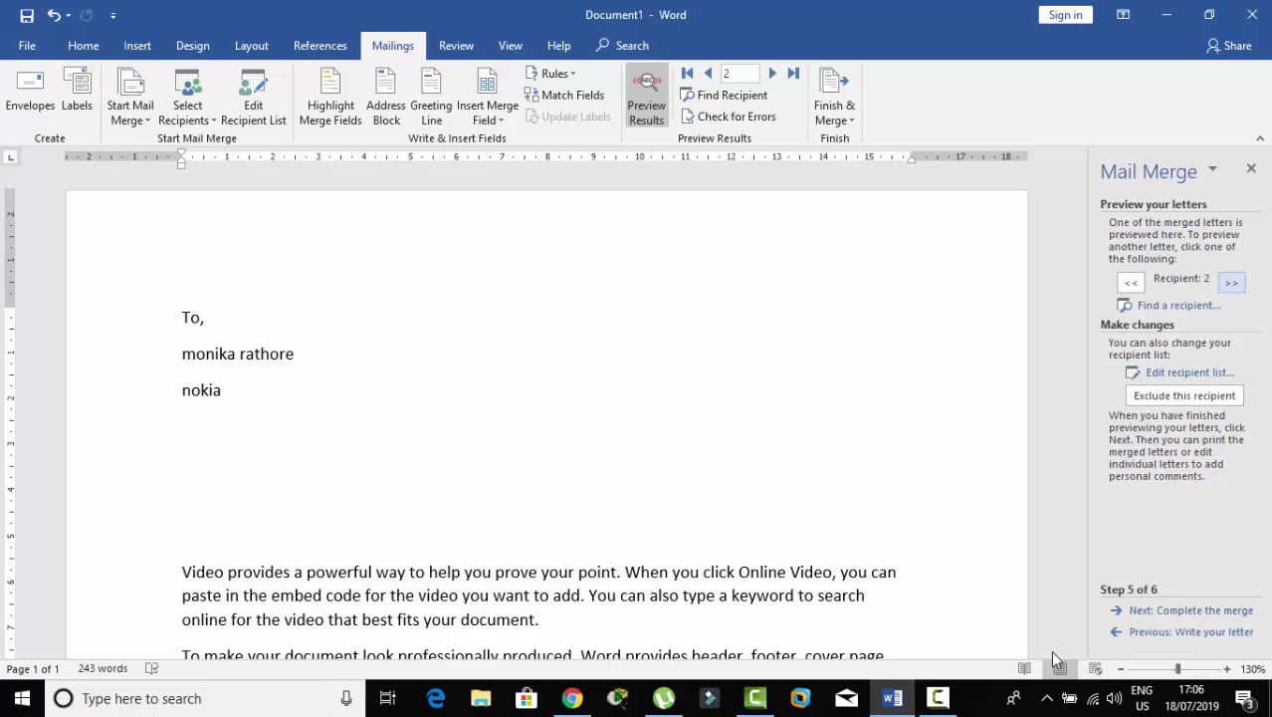
{"action": "left_click", "coordinate": [1231, 282]}
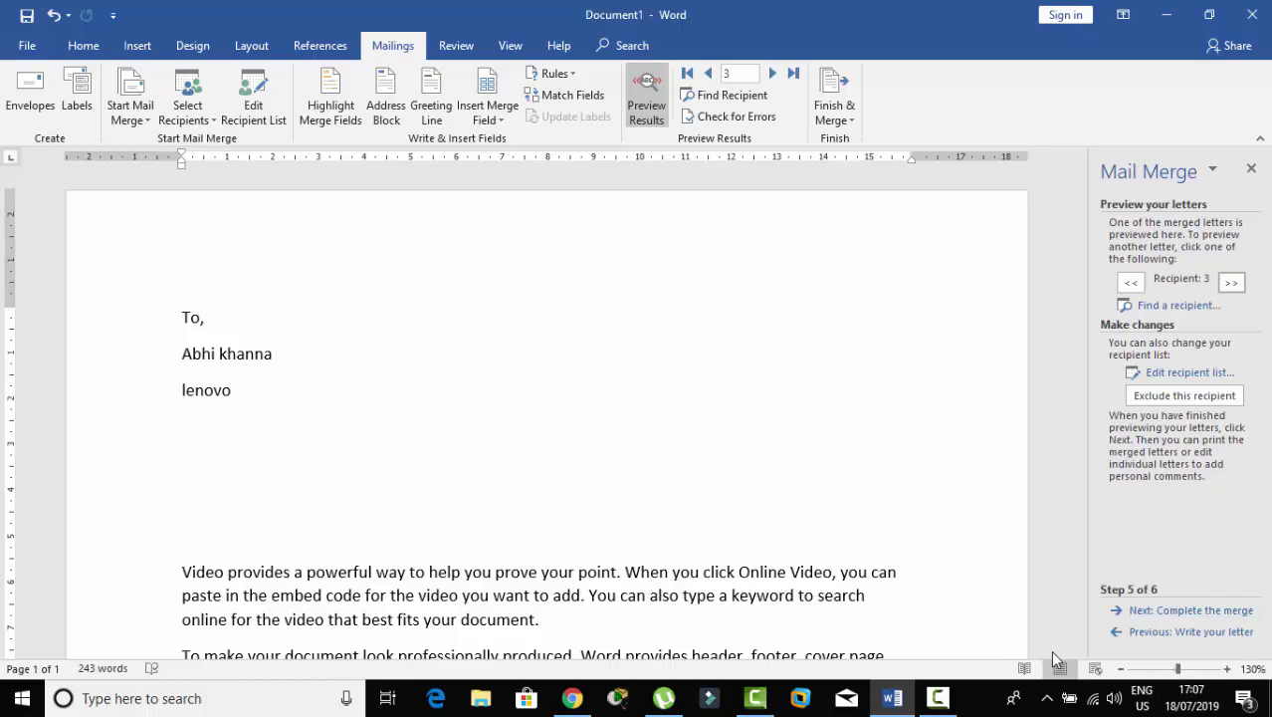
{"action": "key", "text": "alt+Tab"}
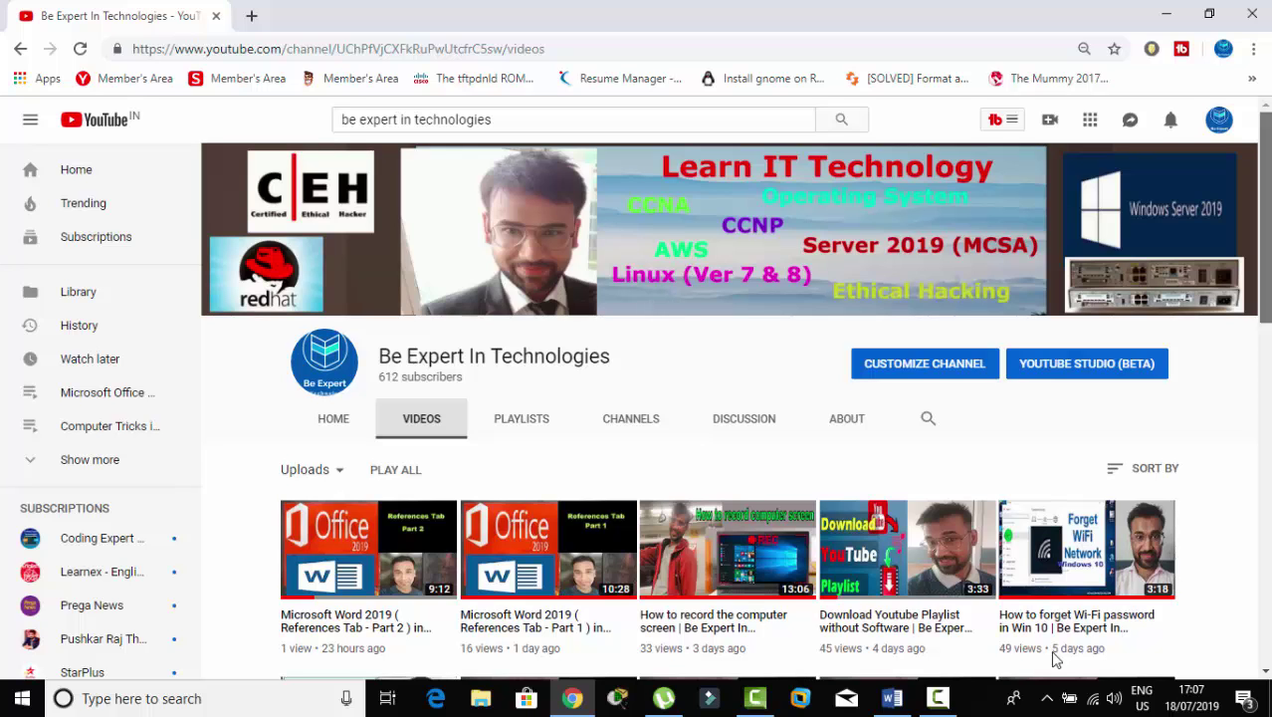
{"action": "scroll", "coordinate": [1055, 659], "scroll_direction": "down", "scroll_amount": 2}
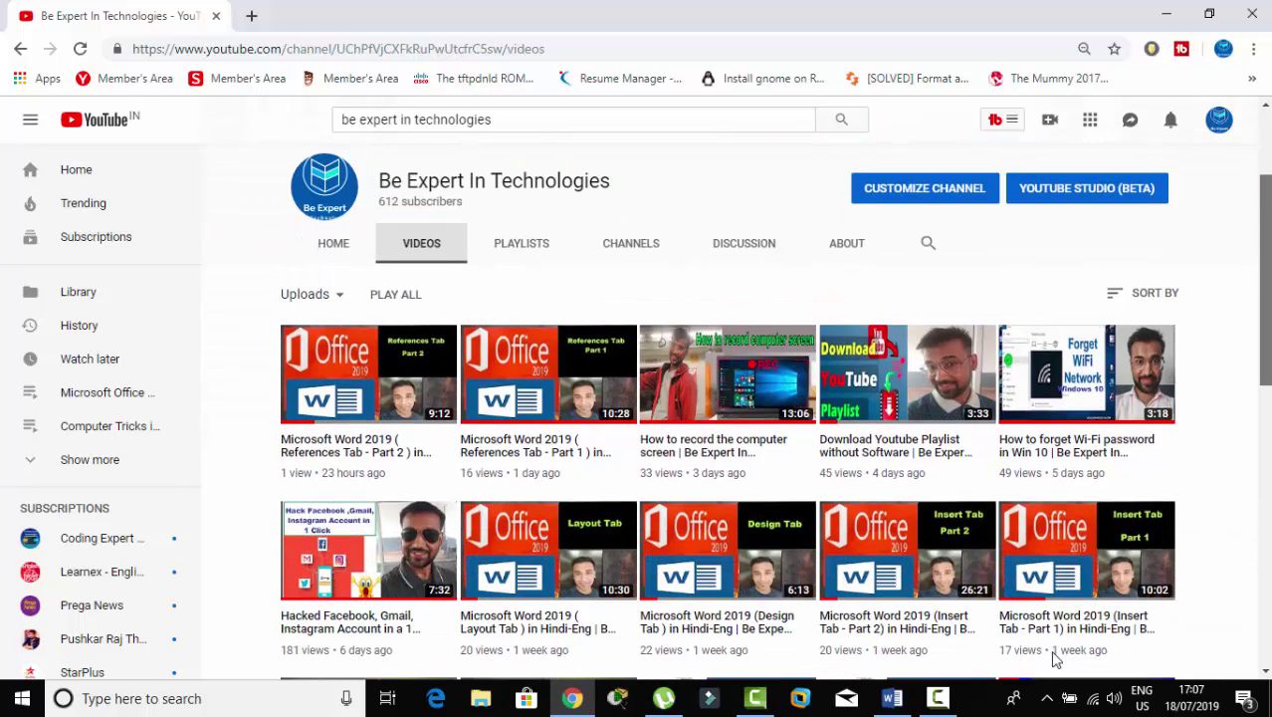
{"action": "scroll", "coordinate": [1055, 659], "scroll_direction": "down", "scroll_amount": 1}
{"action": "scroll", "coordinate": [1055, 659], "scroll_direction": "down", "scroll_amount": 1}
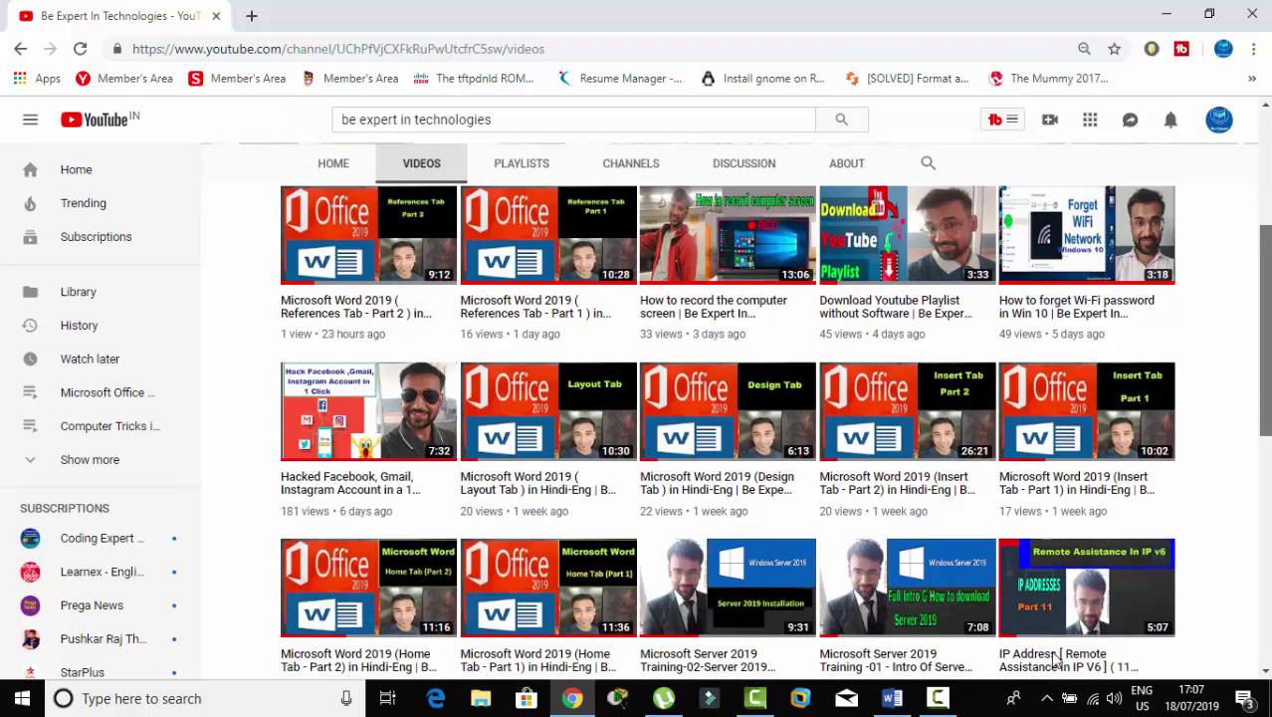
{"action": "scroll", "coordinate": [1055, 659], "scroll_direction": "down", "scroll_amount": 1}
{"action": "scroll", "coordinate": [1056, 659], "scroll_direction": "down", "scroll_amount": 1}
{"action": "scroll", "coordinate": [1055, 659], "scroll_direction": "up", "scroll_amount": 2}
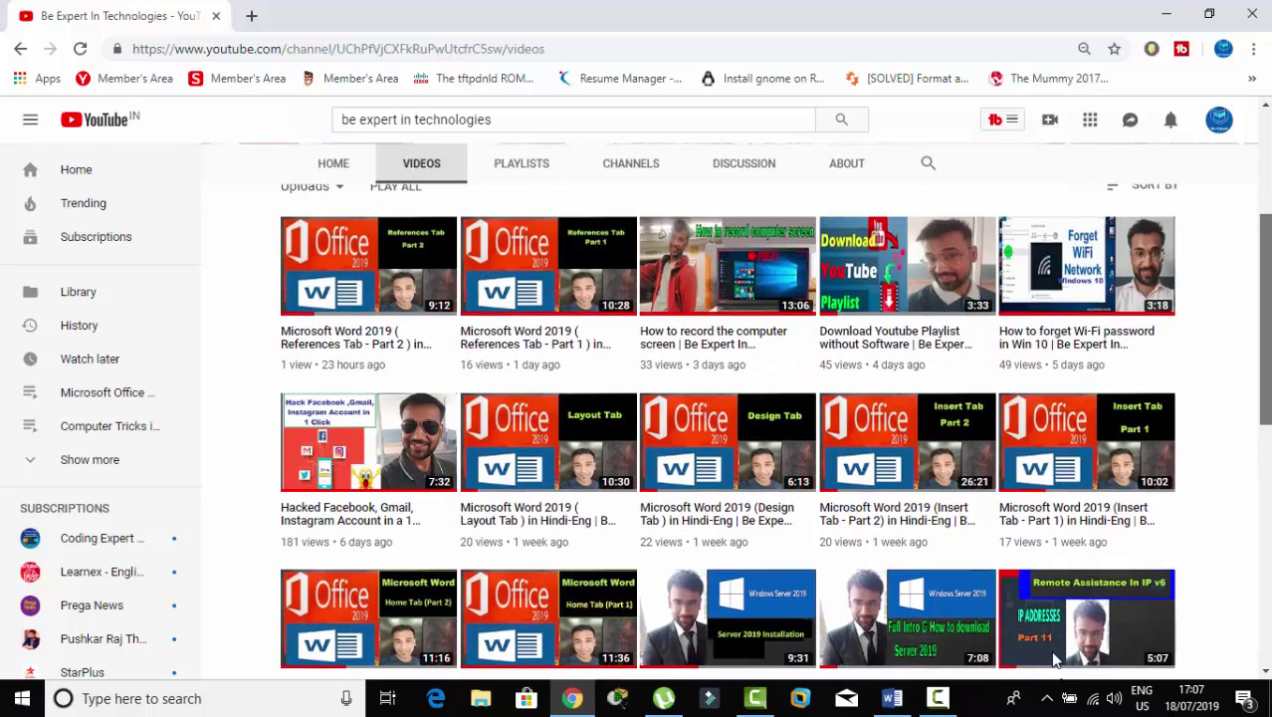
{"action": "scroll", "coordinate": [1055, 659], "scroll_direction": "up", "scroll_amount": 2}
{"action": "scroll", "coordinate": [1055, 659], "scroll_direction": "up", "scroll_amount": 1}
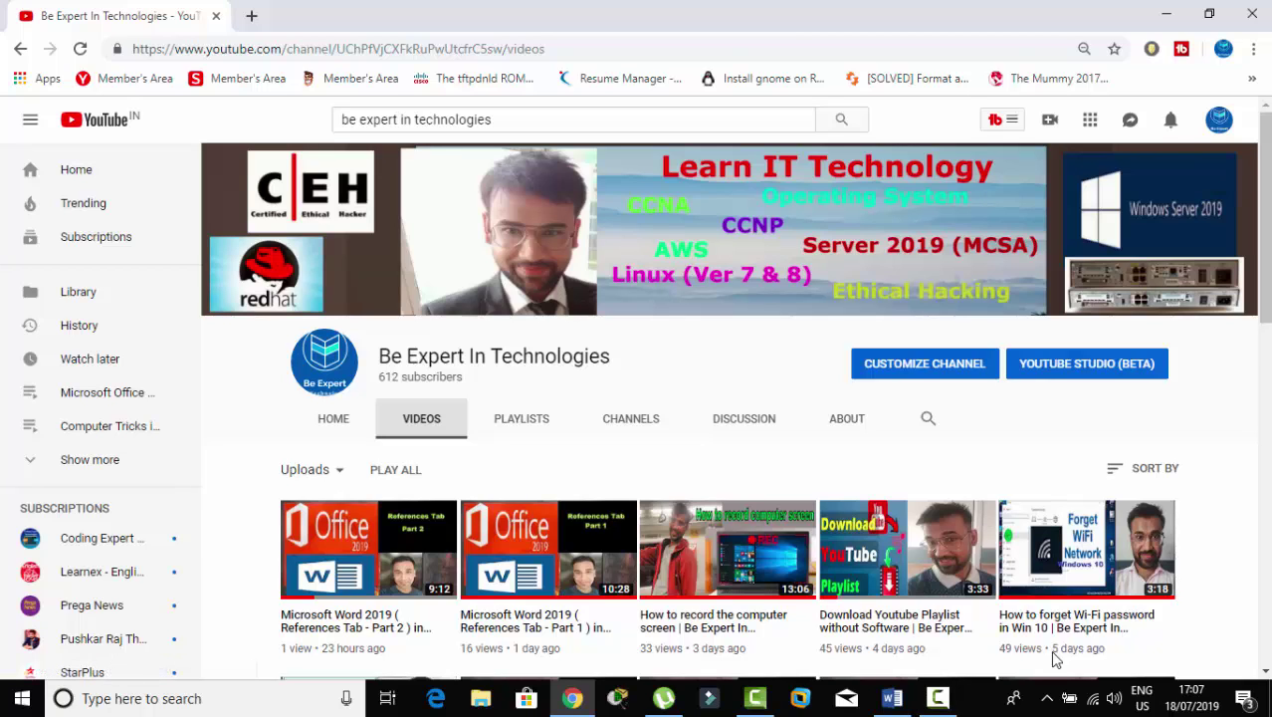
{"action": "scroll", "coordinate": [1055, 660], "scroll_direction": "down", "scroll_amount": 3}
{"action": "scroll", "coordinate": [1055, 660], "scroll_direction": "down", "scroll_amount": 1}
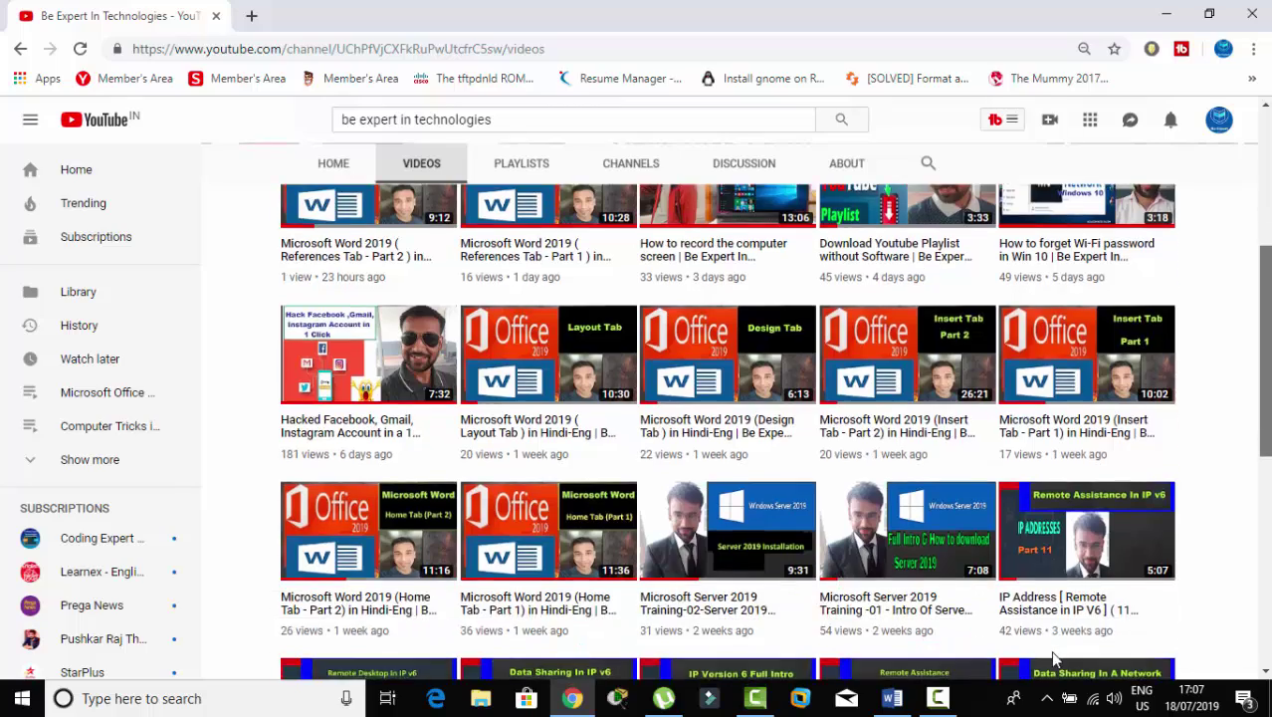
{"action": "scroll", "coordinate": [1055, 660], "scroll_direction": "down", "scroll_amount": 1}
{"action": "scroll", "coordinate": [1056, 659], "scroll_direction": "down", "scroll_amount": 1}
{"action": "scroll", "coordinate": [1055, 660], "scroll_direction": "down", "scroll_amount": 1}
{"action": "scroll", "coordinate": [1055, 660], "scroll_direction": "down", "scroll_amount": 1}
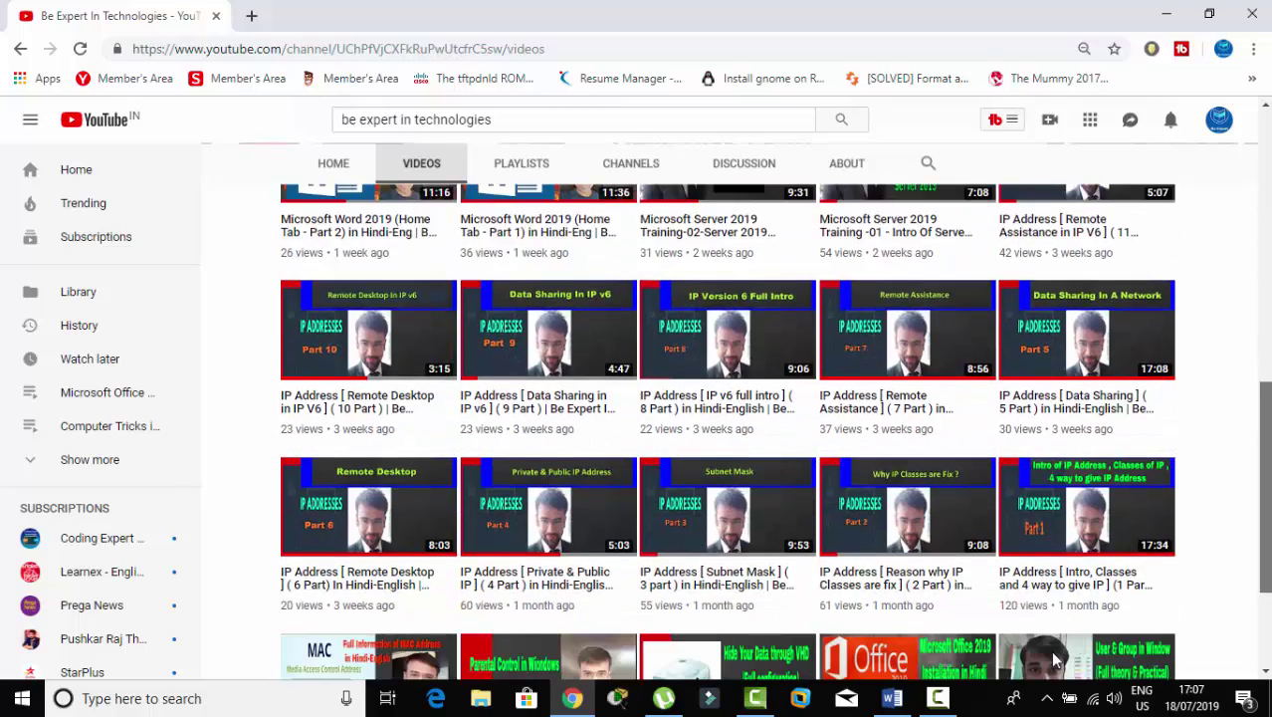
{"action": "scroll", "coordinate": [1055, 660], "scroll_direction": "down", "scroll_amount": 2}
{"action": "scroll", "coordinate": [1055, 659], "scroll_direction": "down", "scroll_amount": 1}
{"action": "scroll", "coordinate": [1057, 660], "scroll_direction": "down", "scroll_amount": 1}
{"action": "scroll", "coordinate": [1057, 660], "scroll_direction": "down", "scroll_amount": 1}
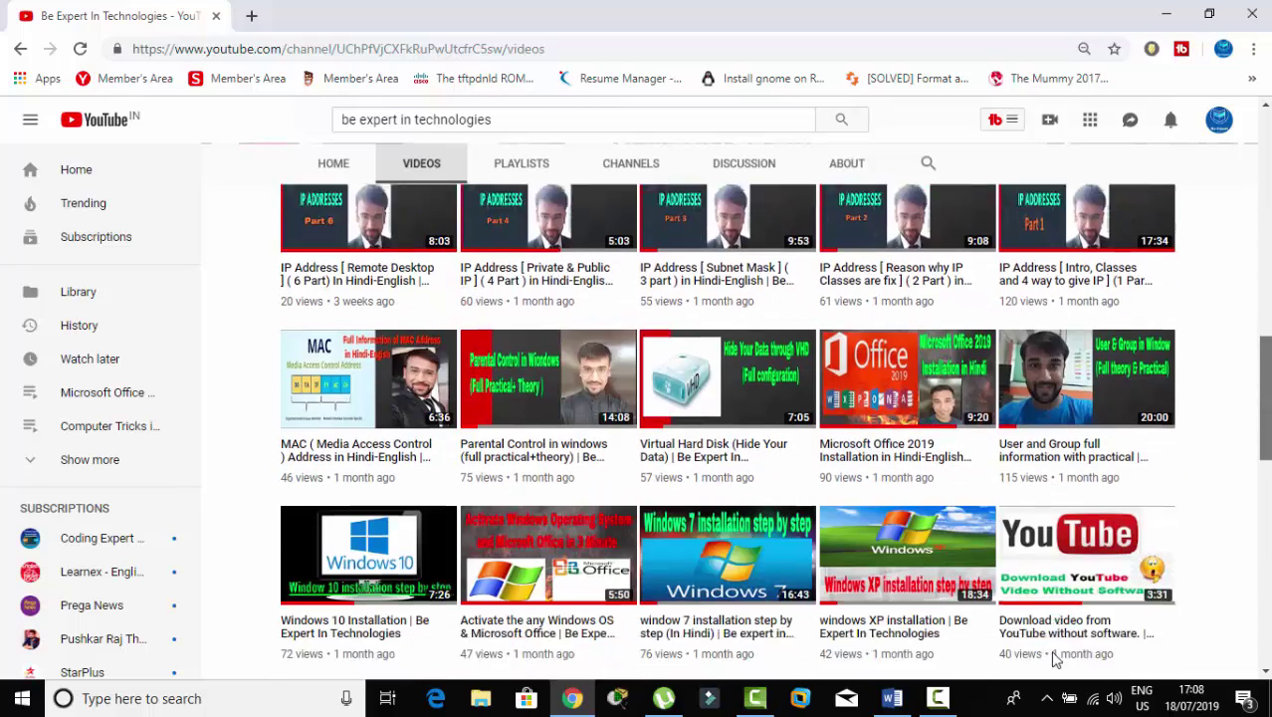
{"action": "scroll", "coordinate": [1057, 660], "scroll_direction": "down", "scroll_amount": 2}
{"action": "scroll", "coordinate": [1057, 660], "scroll_direction": "down", "scroll_amount": 2}
{"action": "scroll", "coordinate": [1057, 659], "scroll_direction": "down", "scroll_amount": 2}
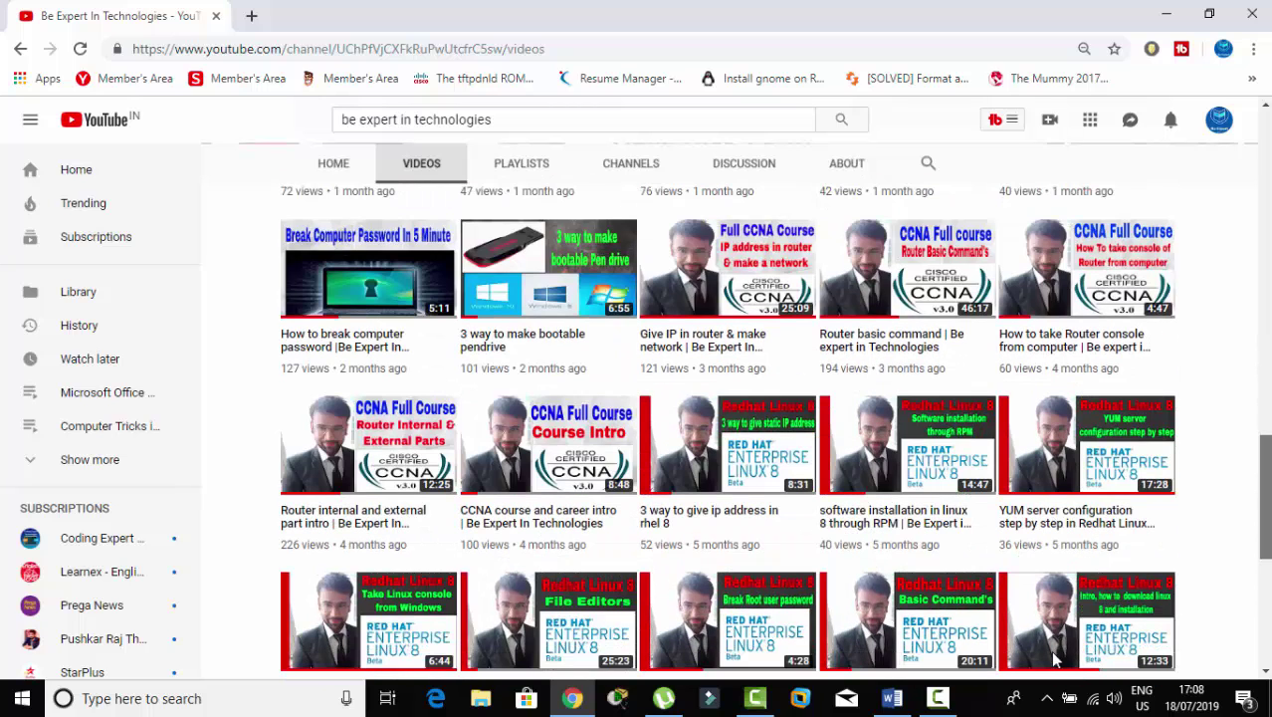